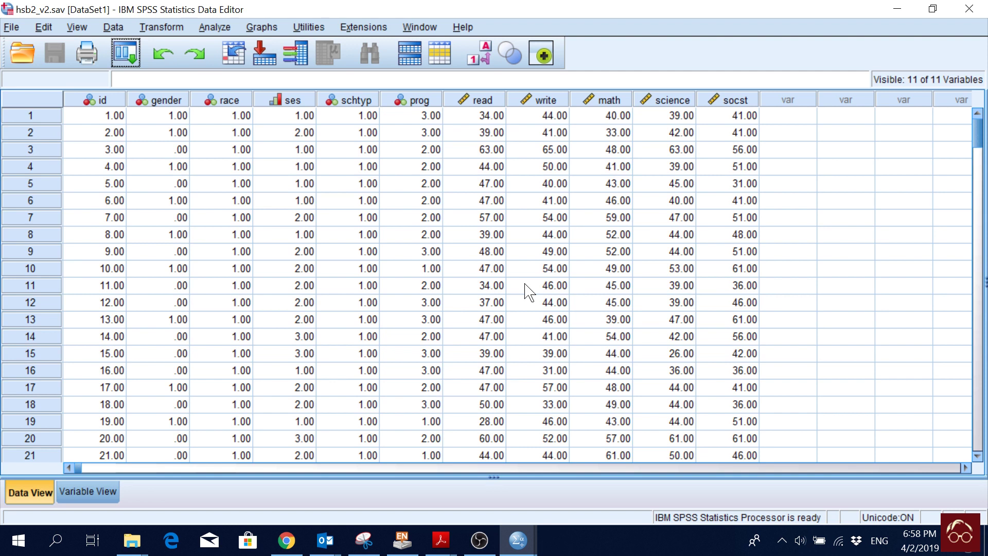
Step: Highlight the gender, prog and write columns in turn to review the dataset's variables
click(165, 100)
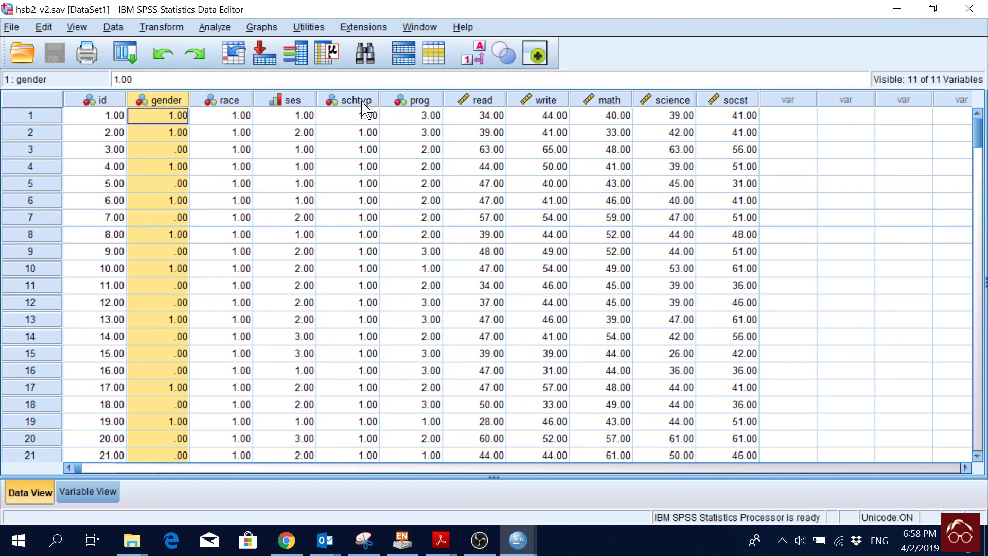
click(425, 100)
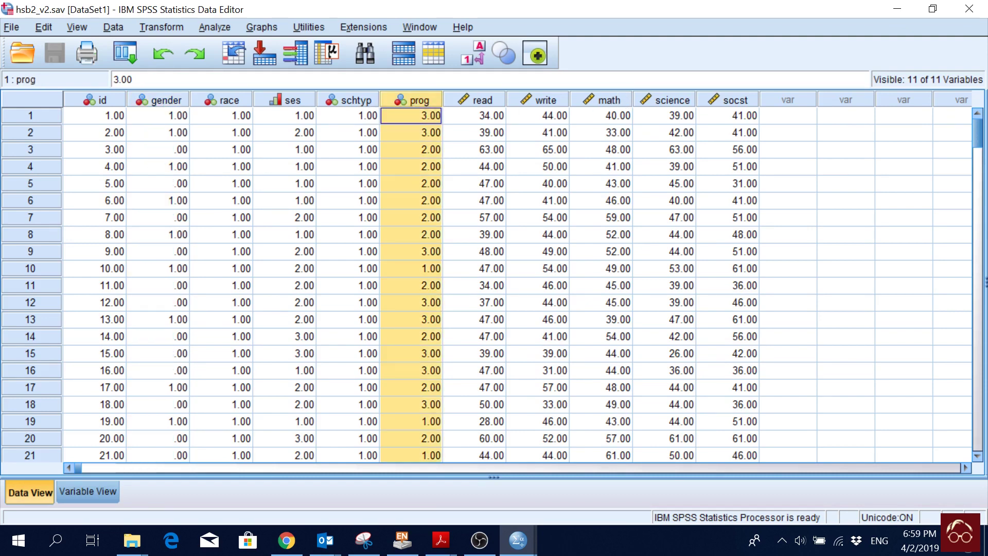
click(541, 100)
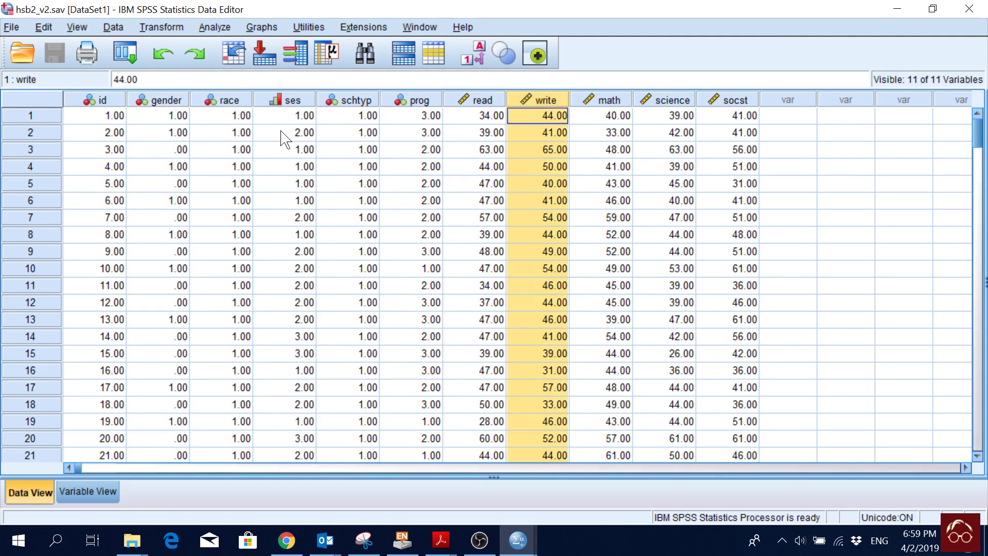
Step: Start a General Linear Model Univariate analysis with read as the dependent variable
click(216, 28)
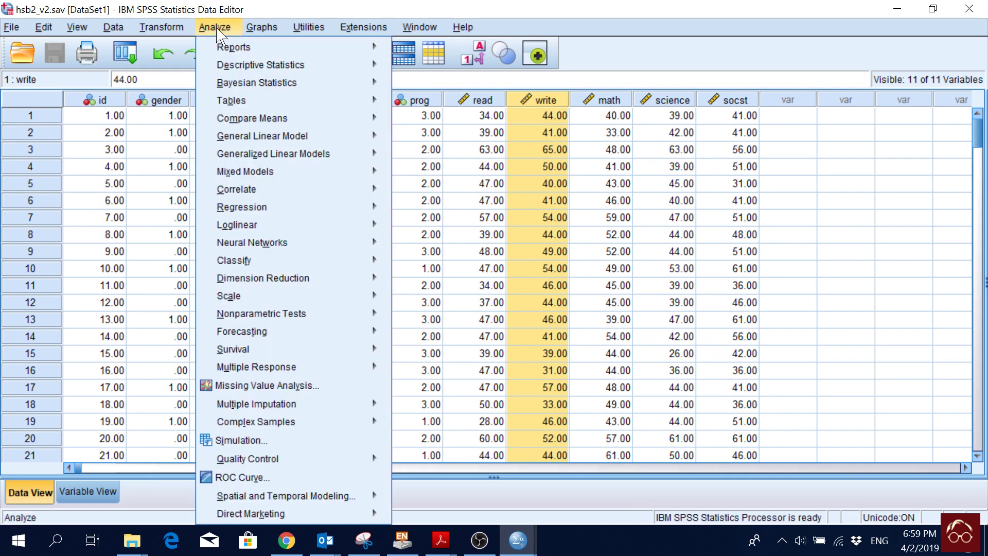
mouse_move(310, 141)
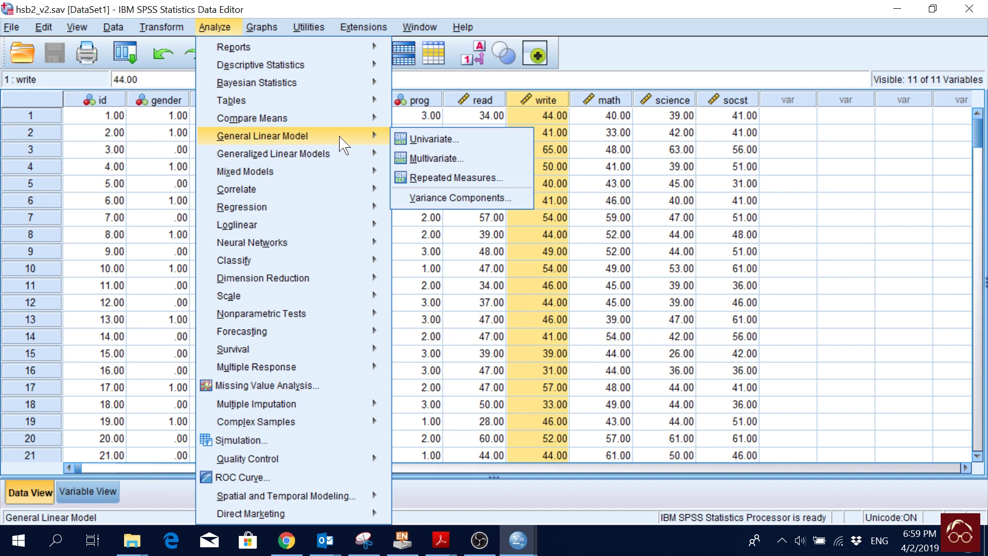
click(502, 145)
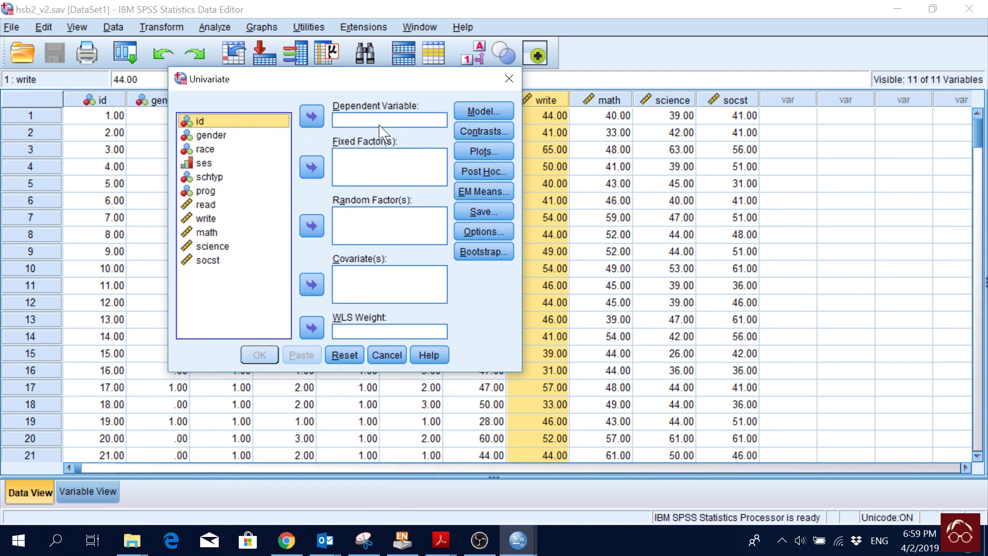
click(209, 206)
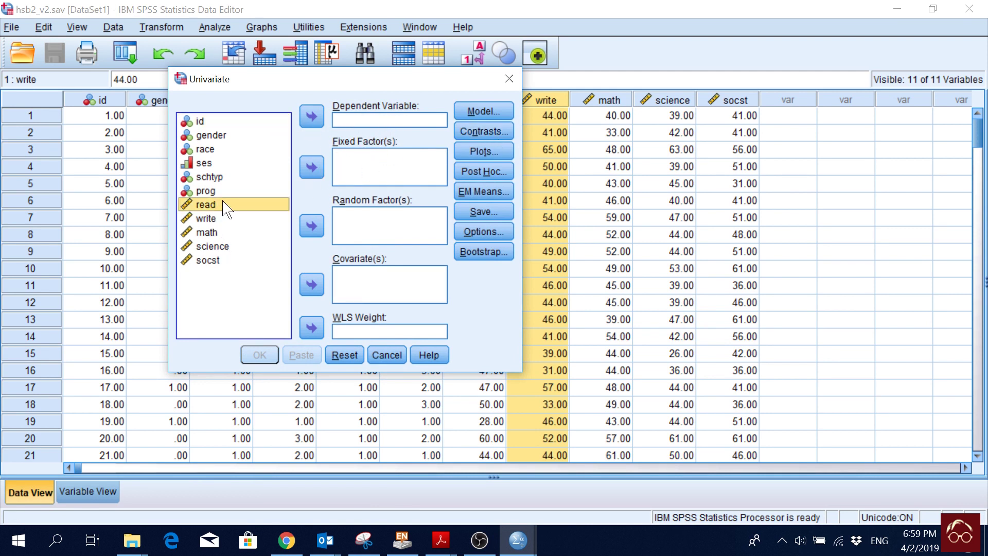
click(313, 118)
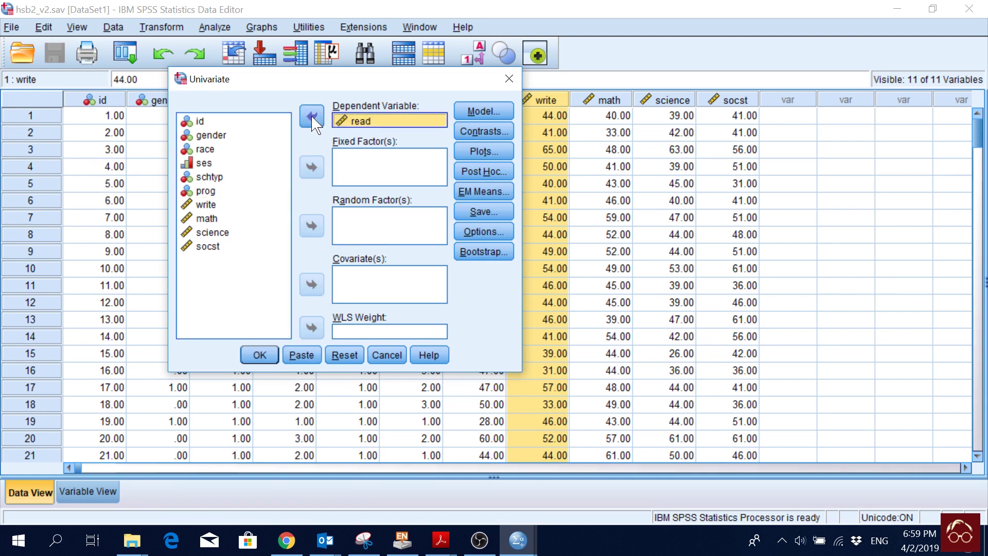
Step: Assign gender and prog as the fixed factors of the univariate analysis
click(206, 134)
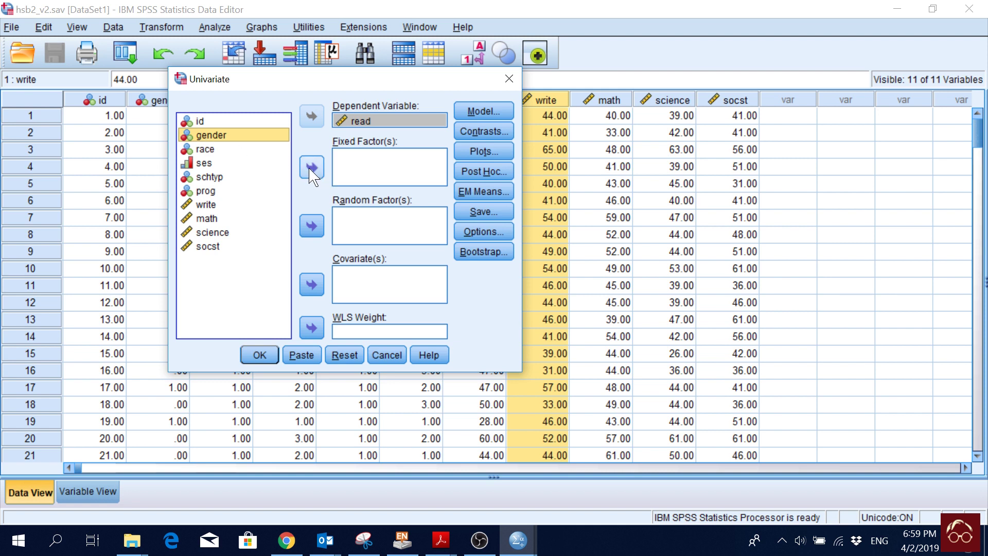
click(312, 168)
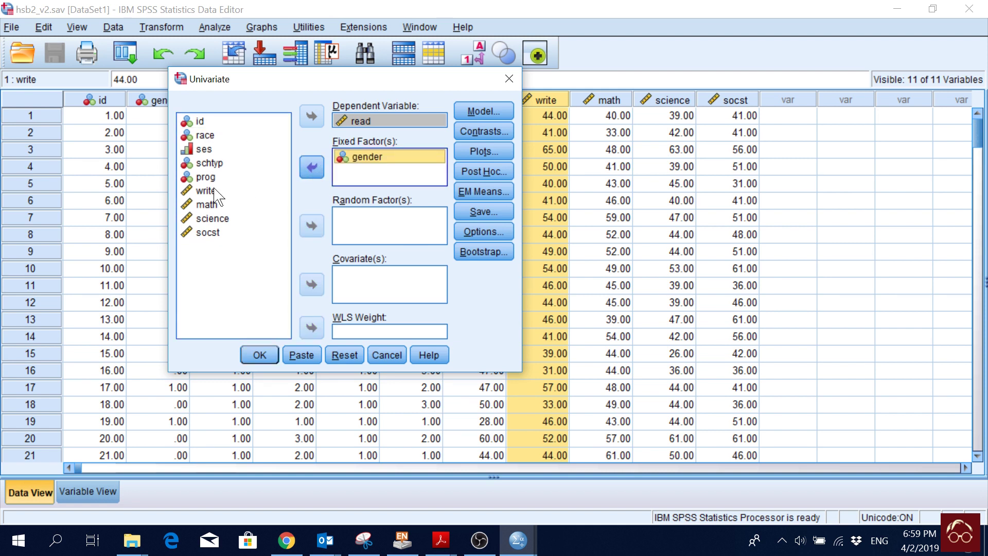
click(213, 177)
click(311, 168)
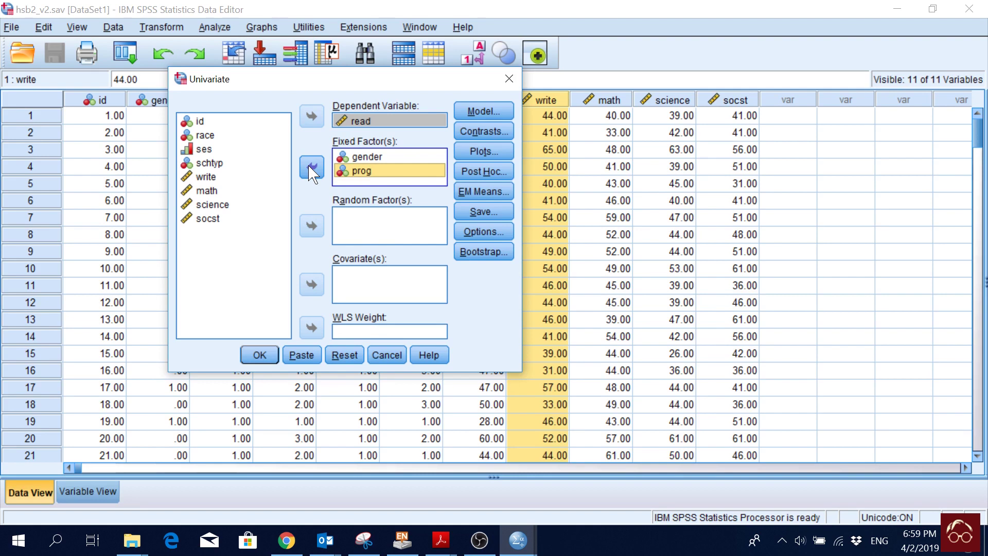
Step: Add separate profile plots for the main effects of gender and prog
click(495, 160)
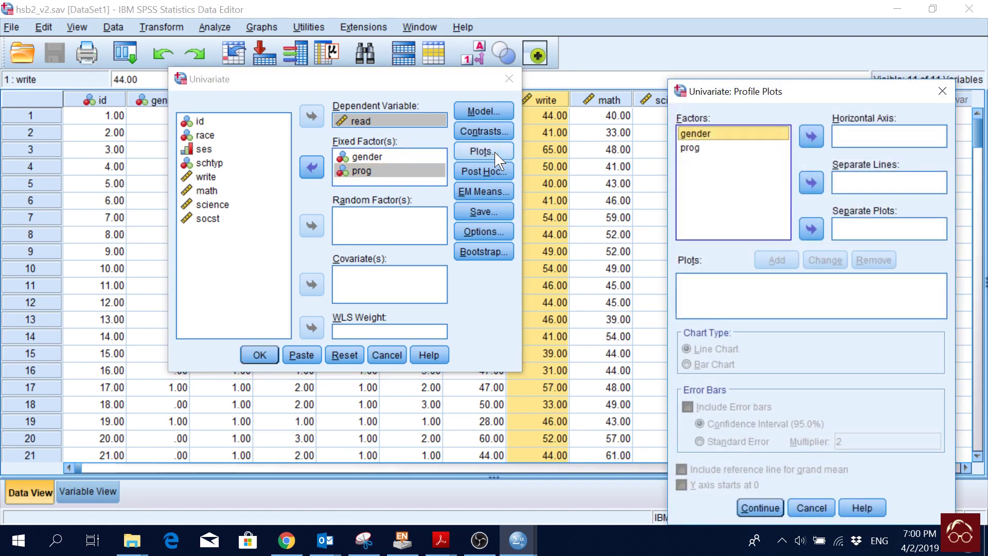
click(812, 136)
click(777, 260)
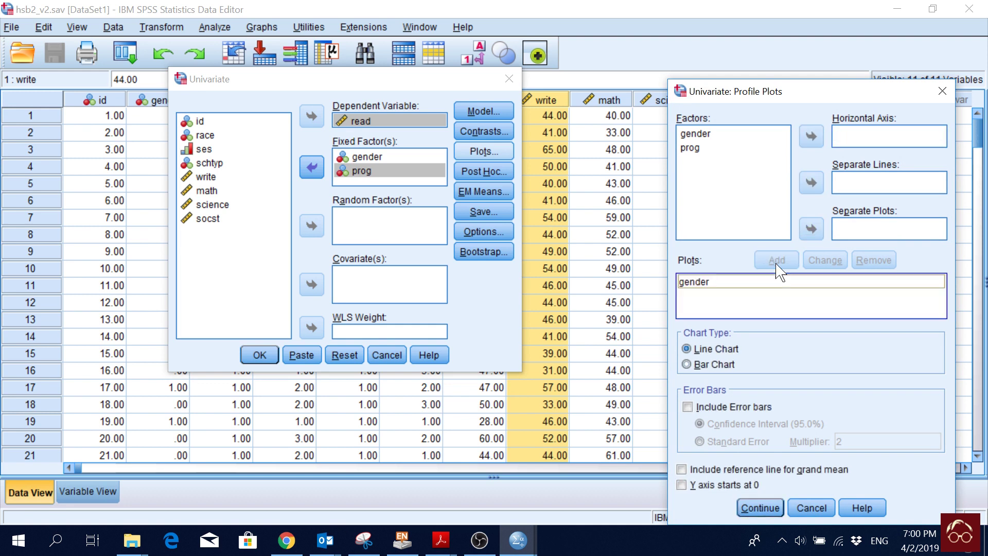
click(702, 148)
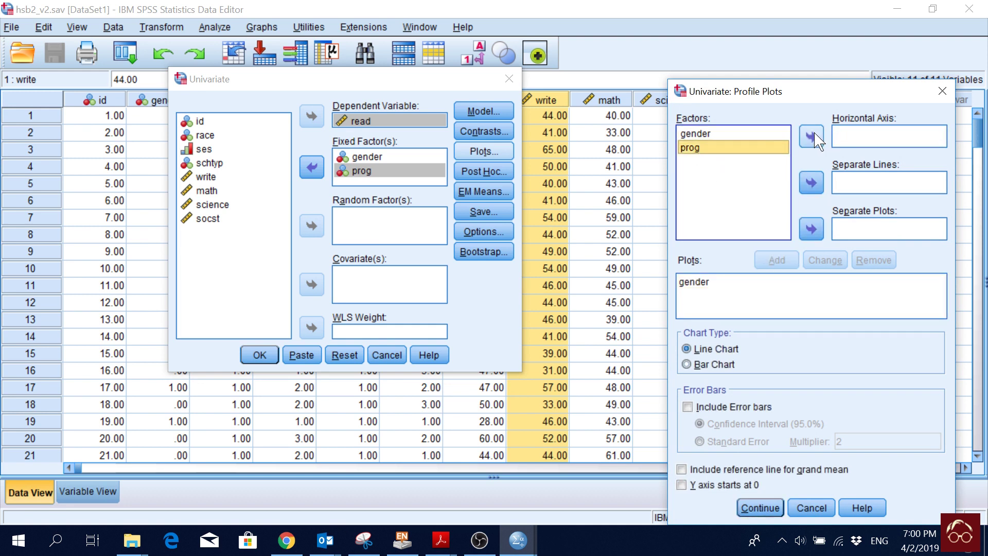
click(813, 137)
click(777, 260)
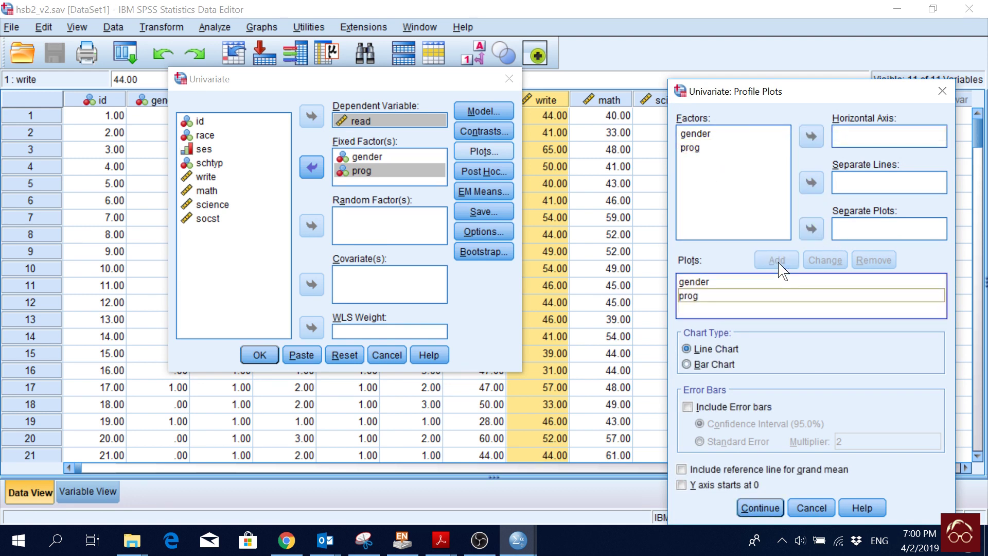
Step: Add a gender*prog profile plot with gender on the horizontal axis and prog as separate lines, and accept the plots
click(701, 135)
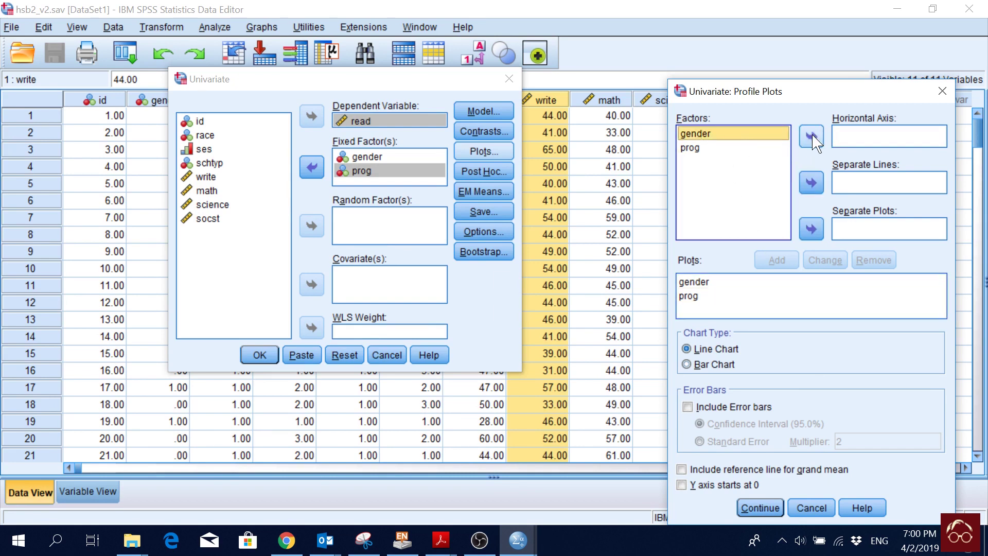
click(812, 137)
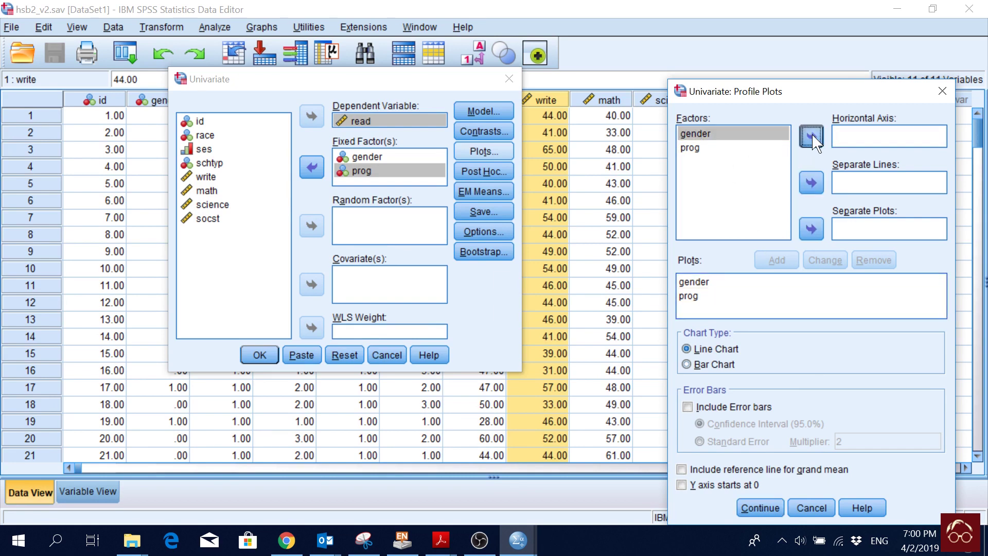
click(689, 149)
click(813, 184)
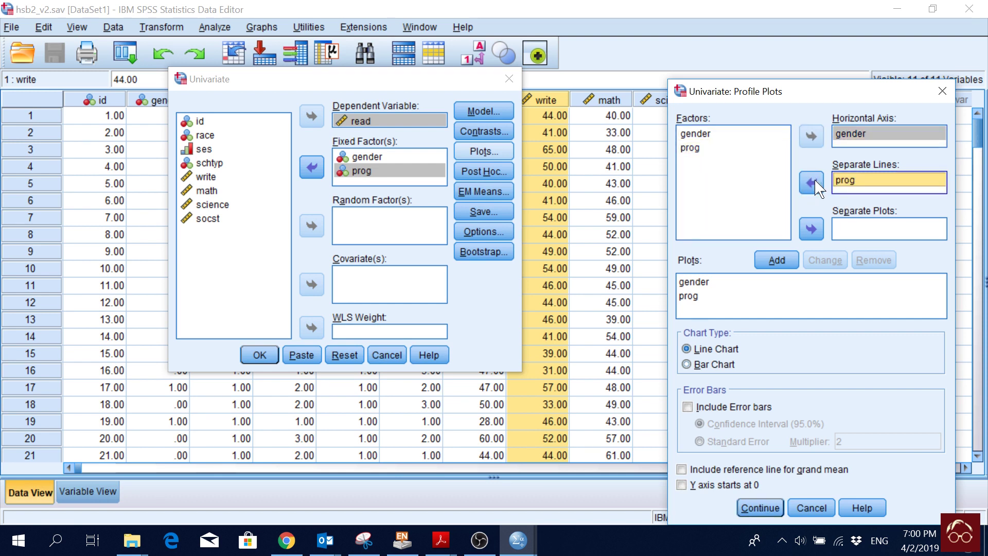
click(789, 264)
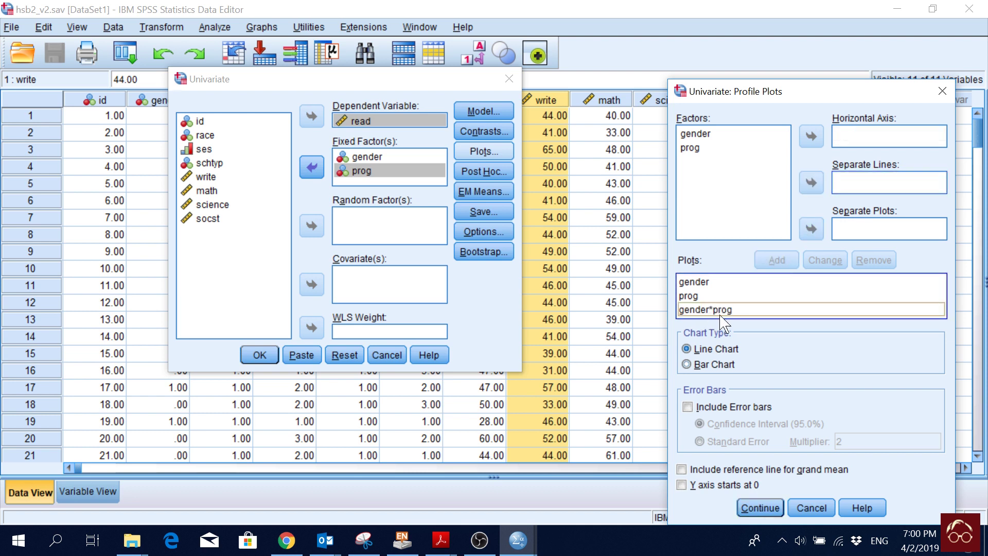
click(761, 509)
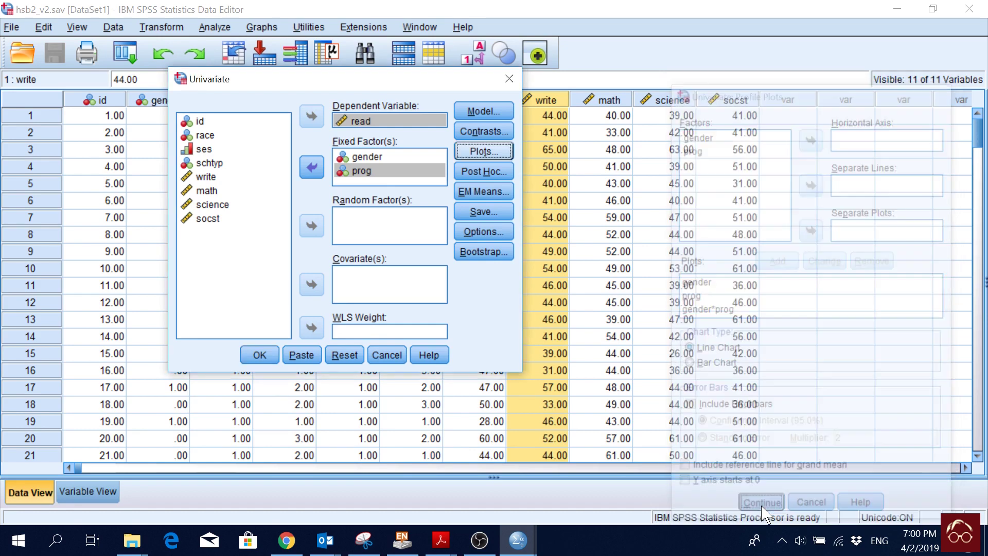
Step: Request the R-E-G-W-Q post hoc test for the prog factor
click(491, 175)
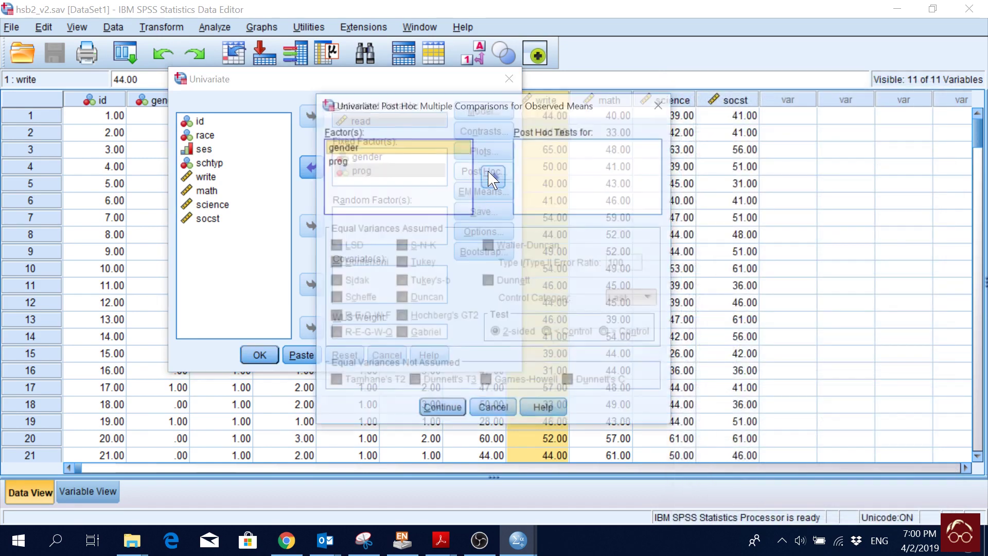
drag(509, 105, 733, 80)
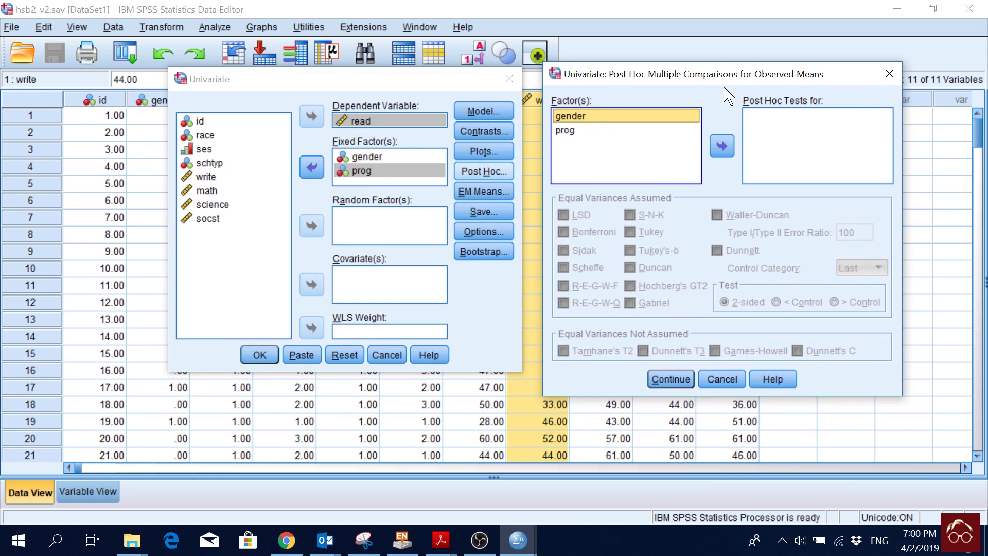
click(569, 117)
click(565, 130)
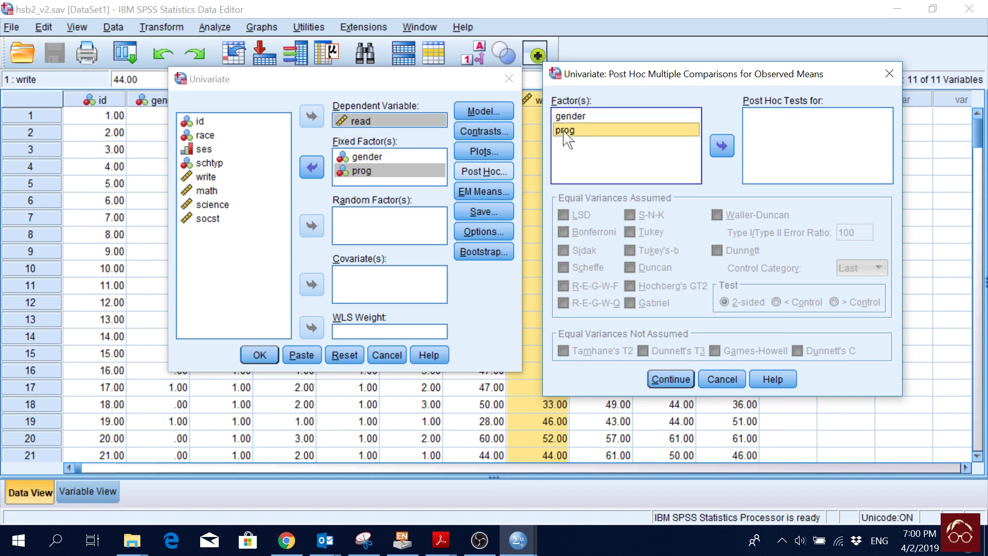
click(724, 148)
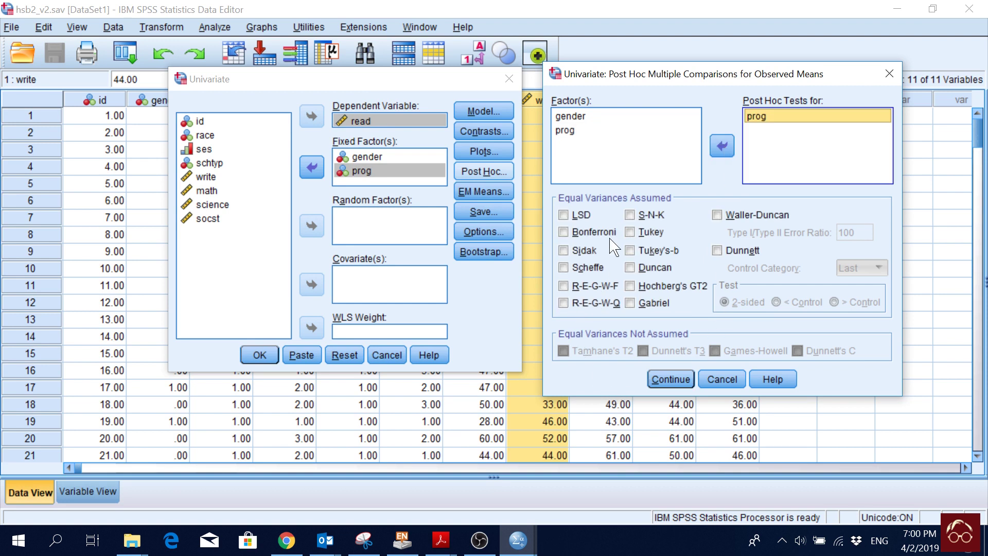
click(593, 304)
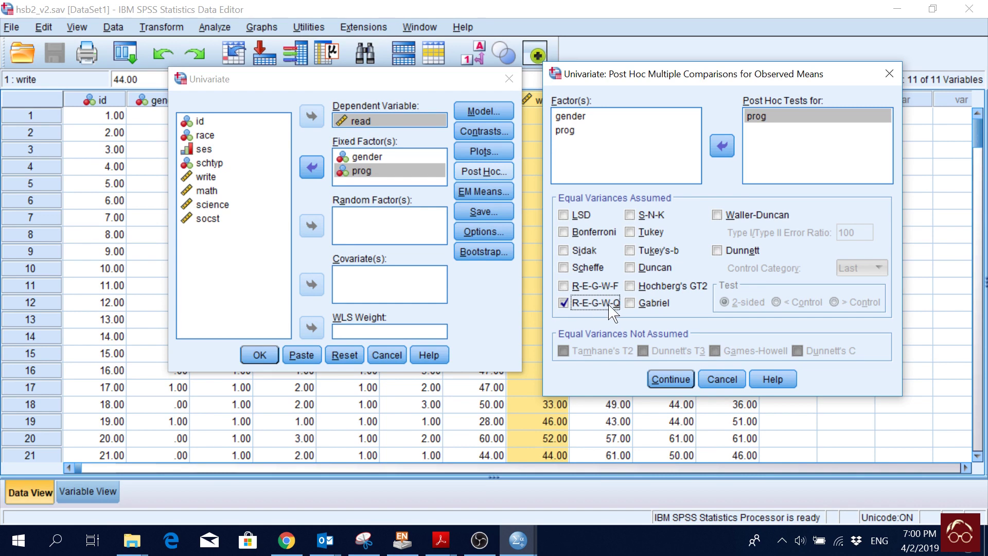
click(670, 379)
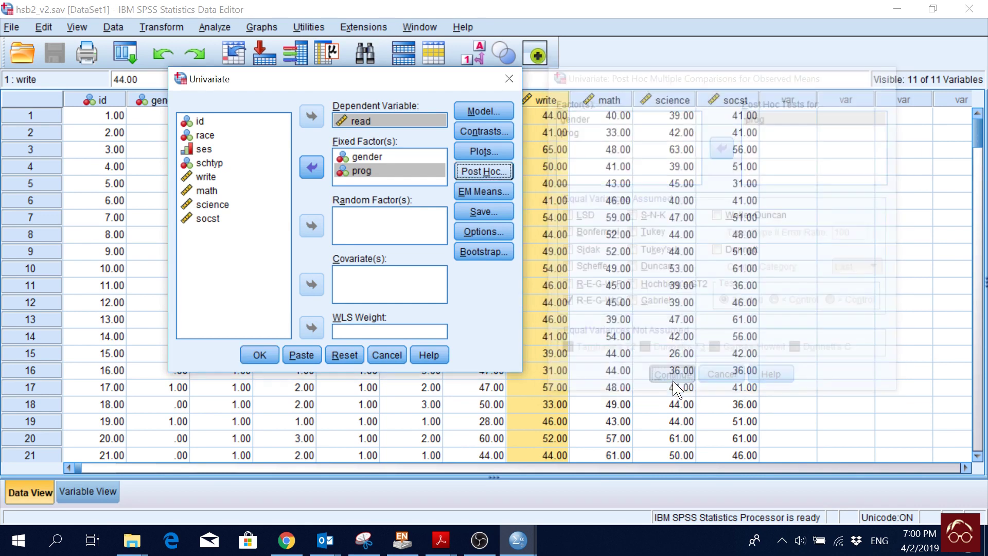
Step: Set the estimated marginal means to display (OVERALL), gender, prog and gender*prog
click(486, 195)
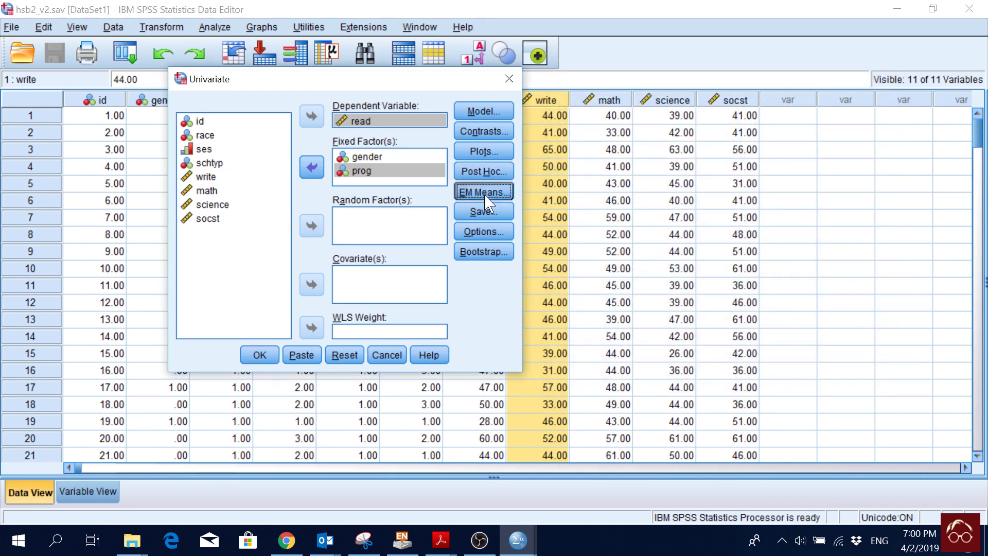
drag(424, 121, 795, 139)
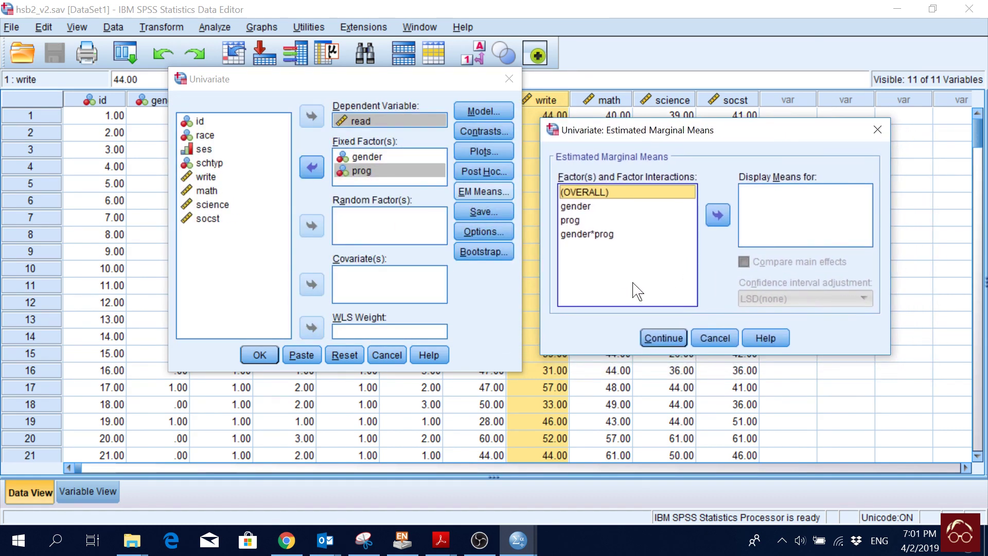
click(718, 216)
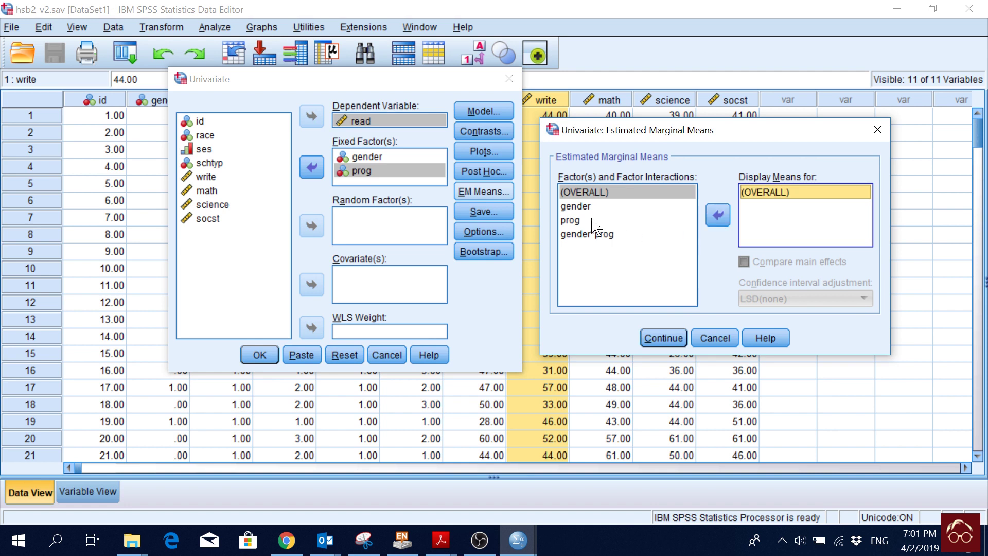
click(586, 207)
click(726, 221)
click(570, 220)
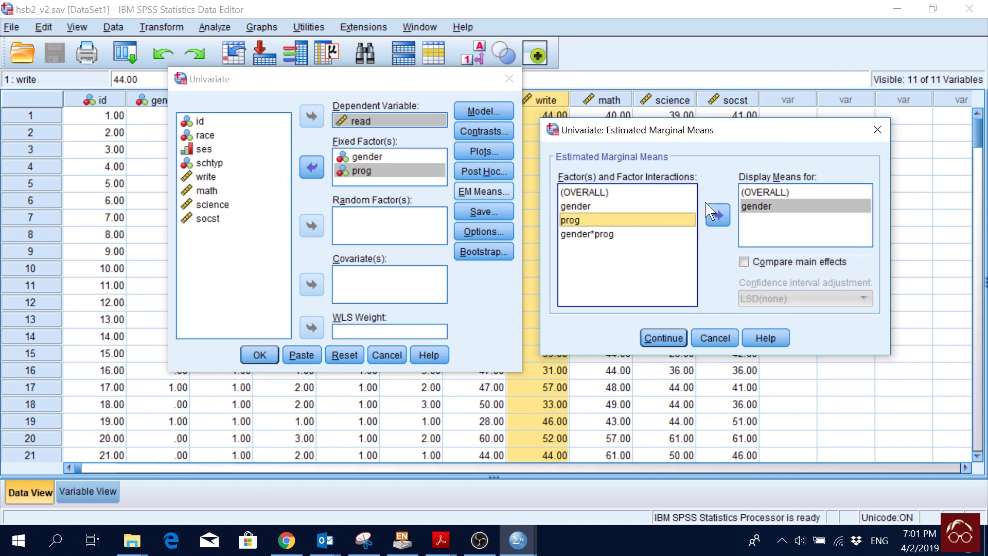
click(718, 215)
click(588, 235)
click(719, 219)
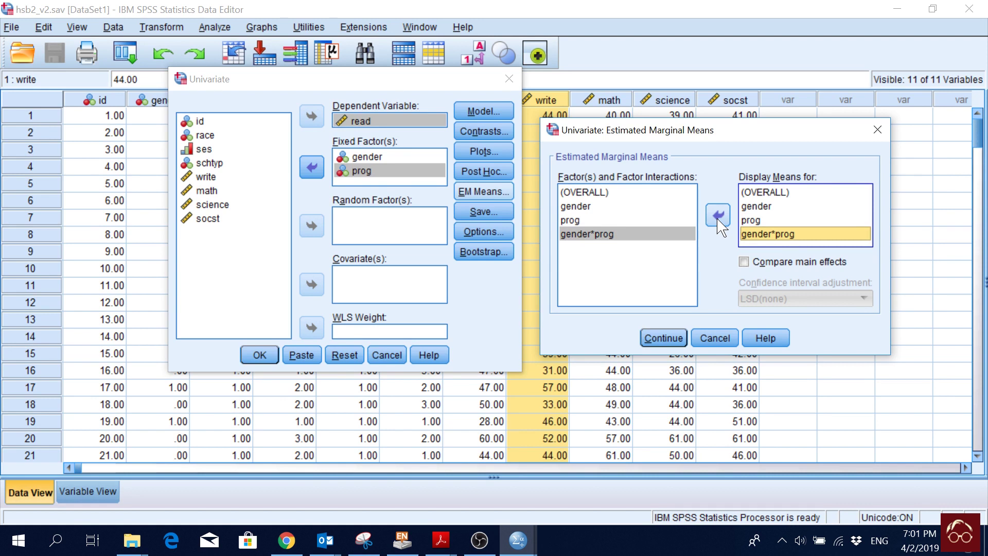
Step: Enable comparison of main effects with the Sidak confidence interval adjustment and accept the marginal means settings
click(829, 263)
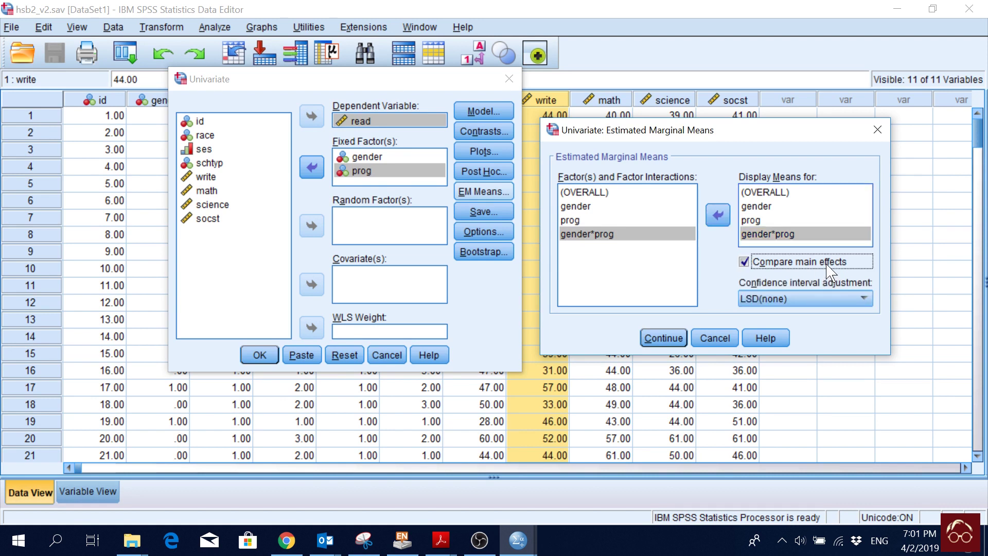
click(865, 301)
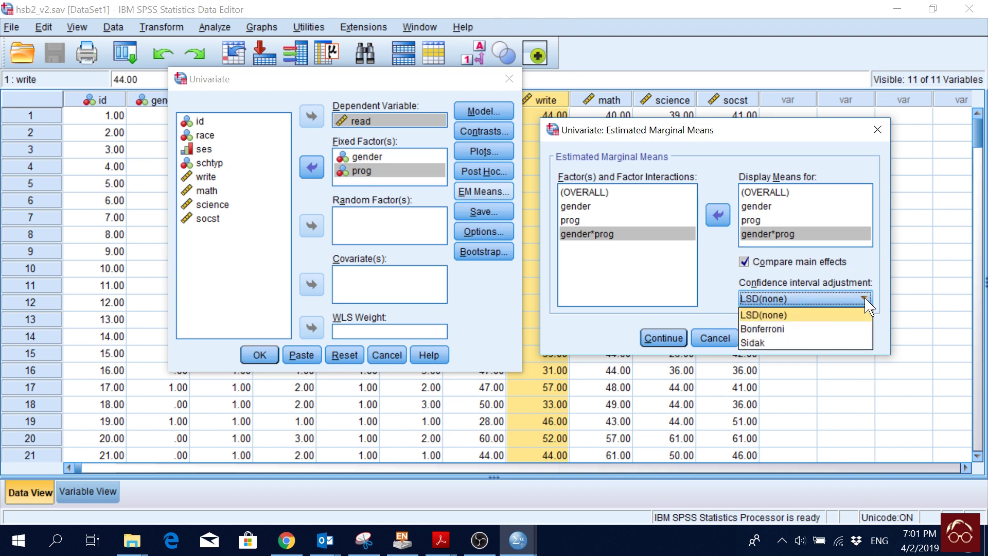
click(814, 339)
click(669, 344)
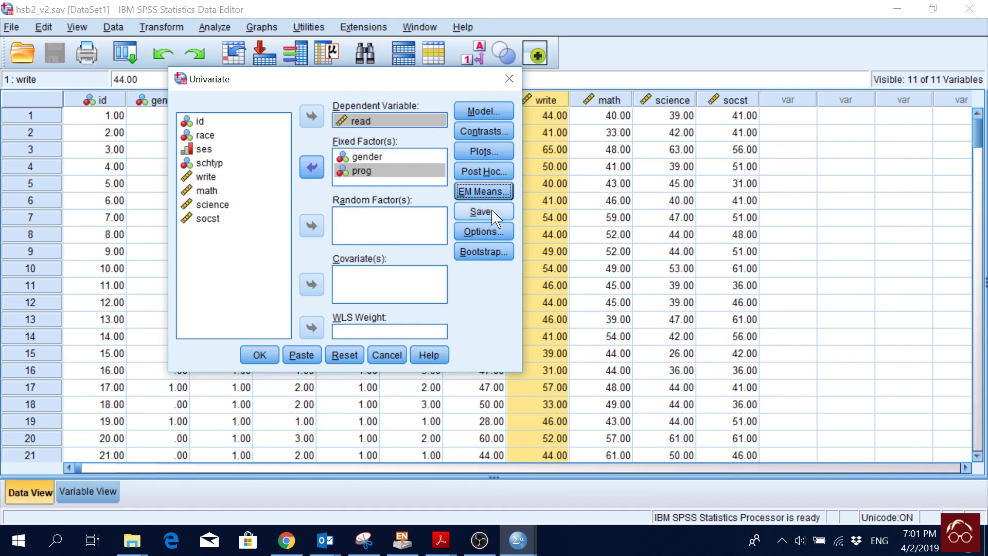
Step: Request descriptive statistics, estimates of effect size and homogeneity tests for the univariate analysis, and run it
click(498, 231)
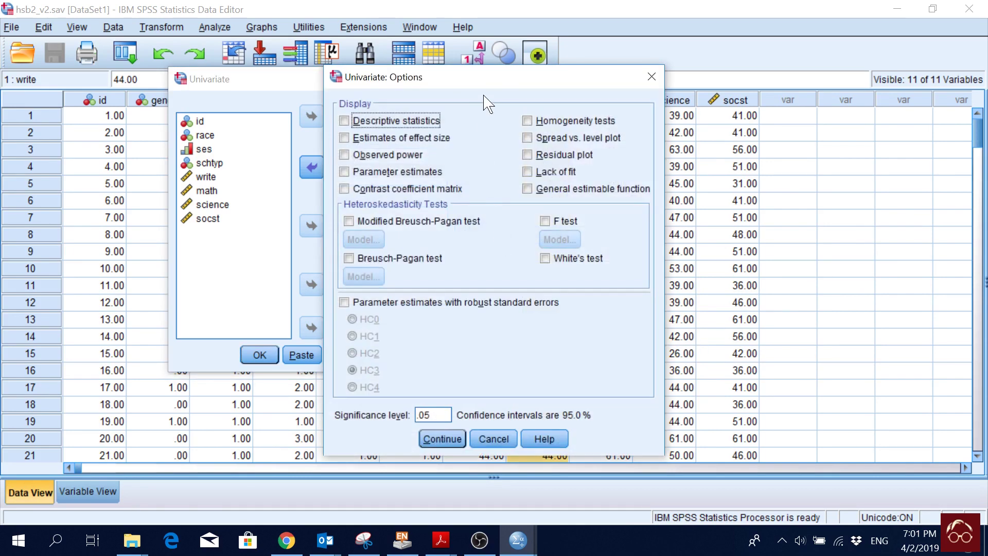
drag(495, 83, 679, 82)
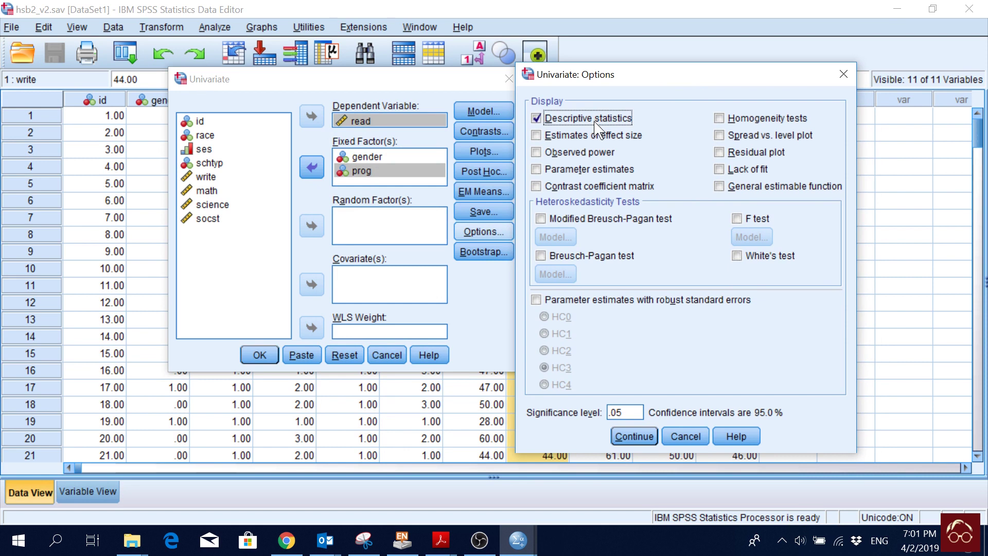
click(597, 136)
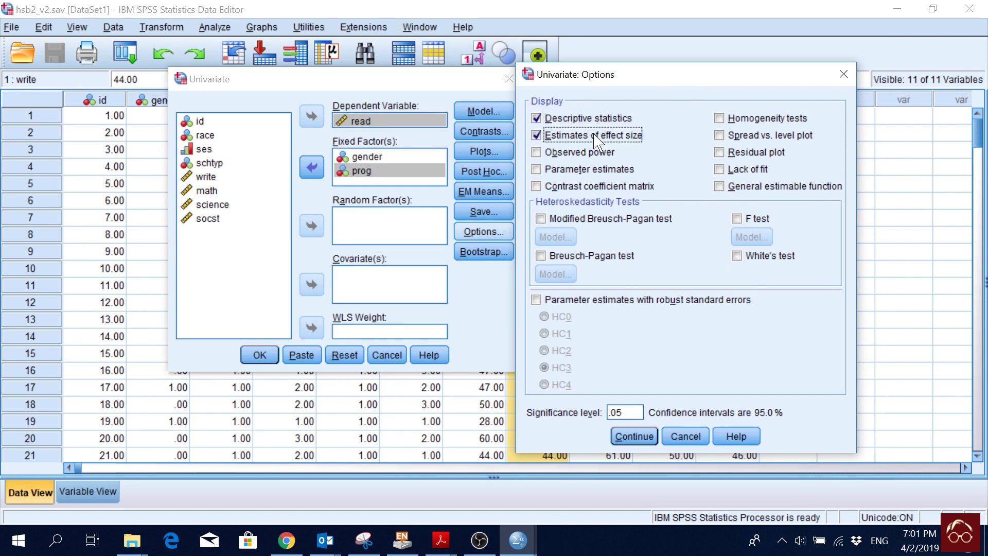
click(768, 121)
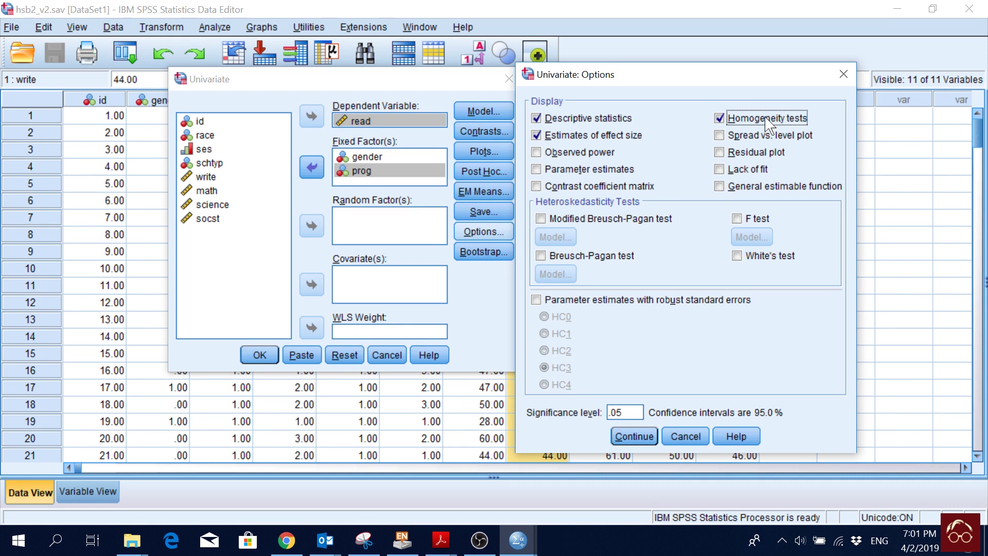
click(634, 437)
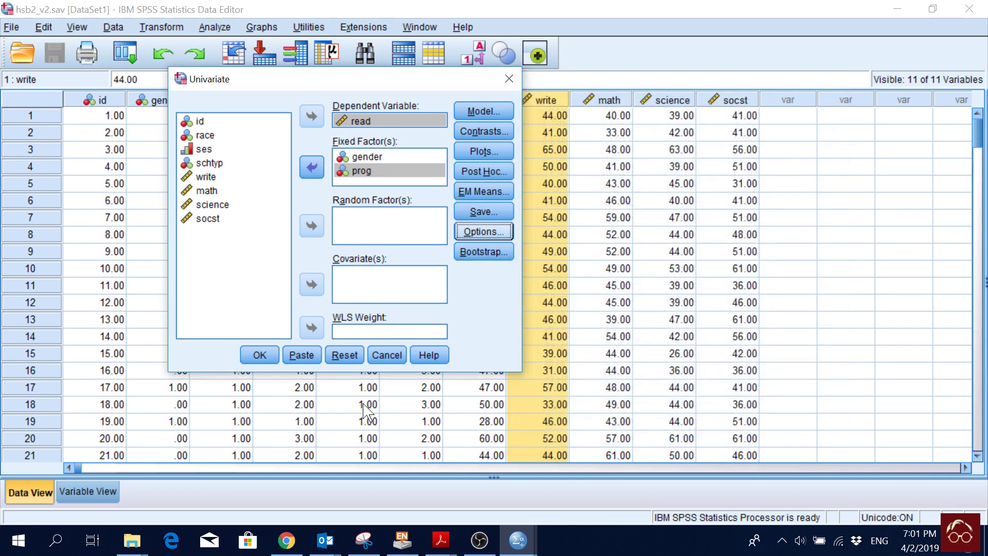
click(264, 356)
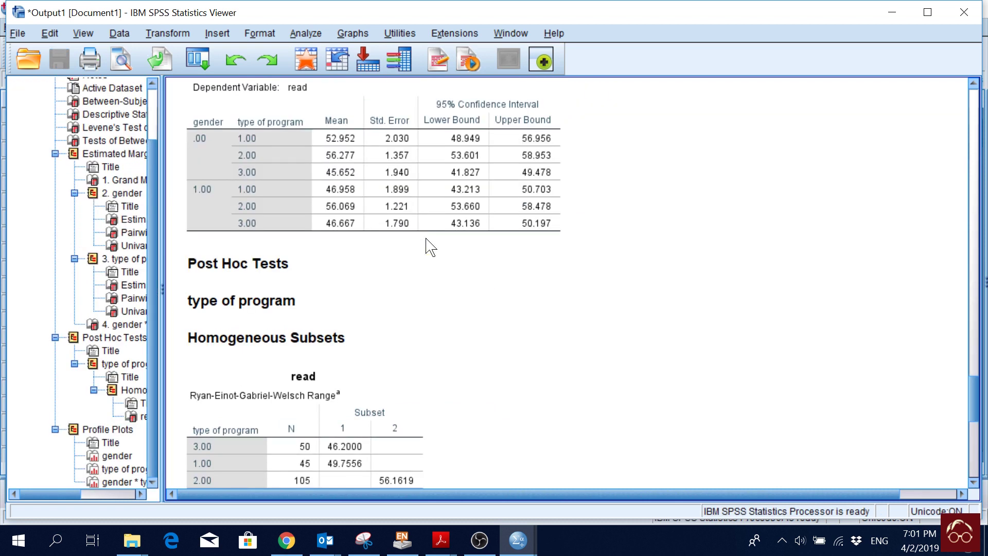
Step: Examine the Between-Subjects Factors table and the Descriptive Statistics of read by gender and prog in the output
scroll(430, 247, up, 20)
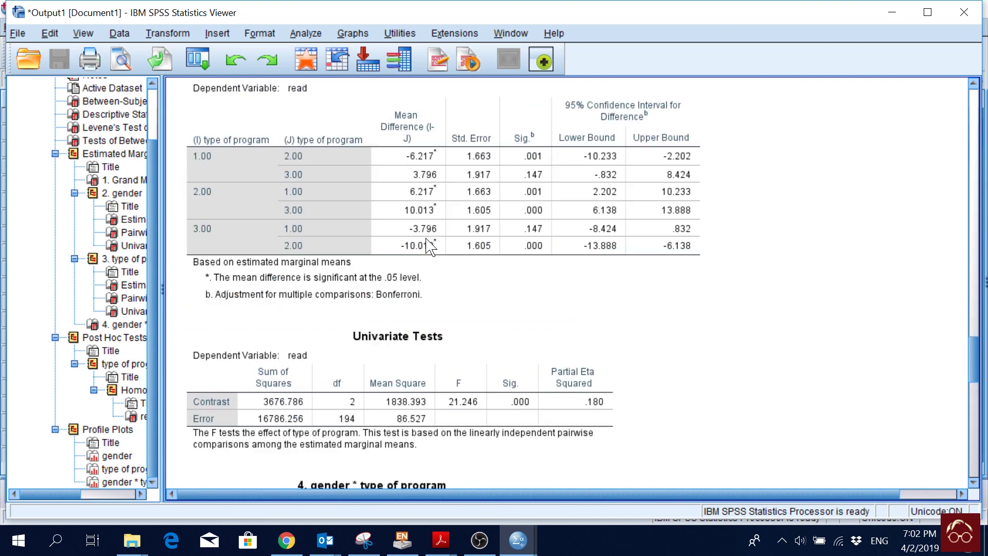
scroll(430, 247, up, 10)
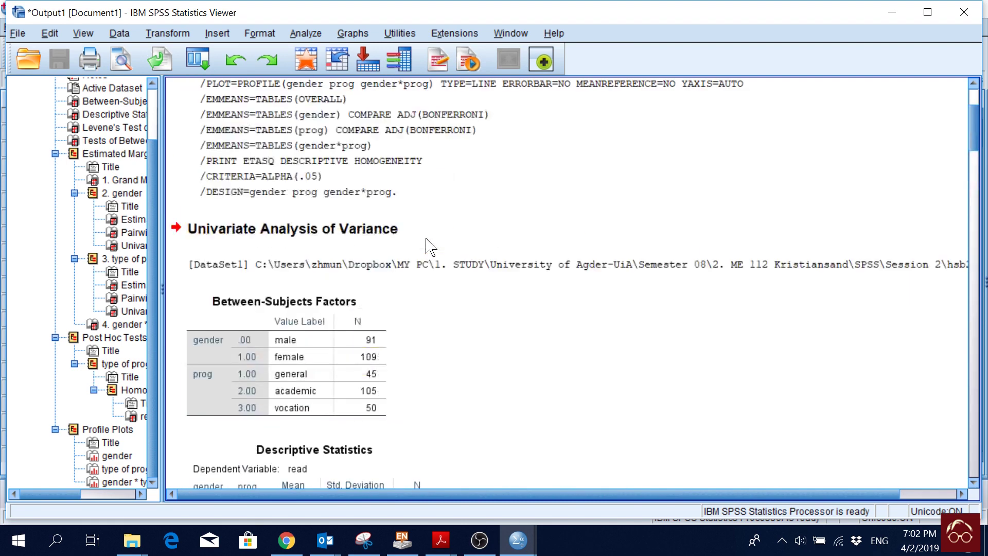
scroll(429, 247, down, 5)
click(330, 152)
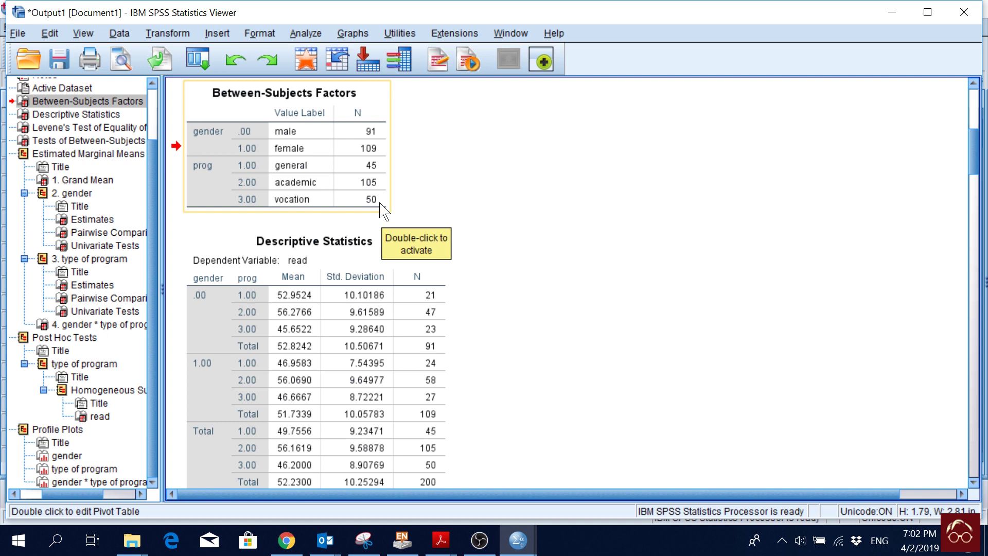
scroll(638, 232, down, 3)
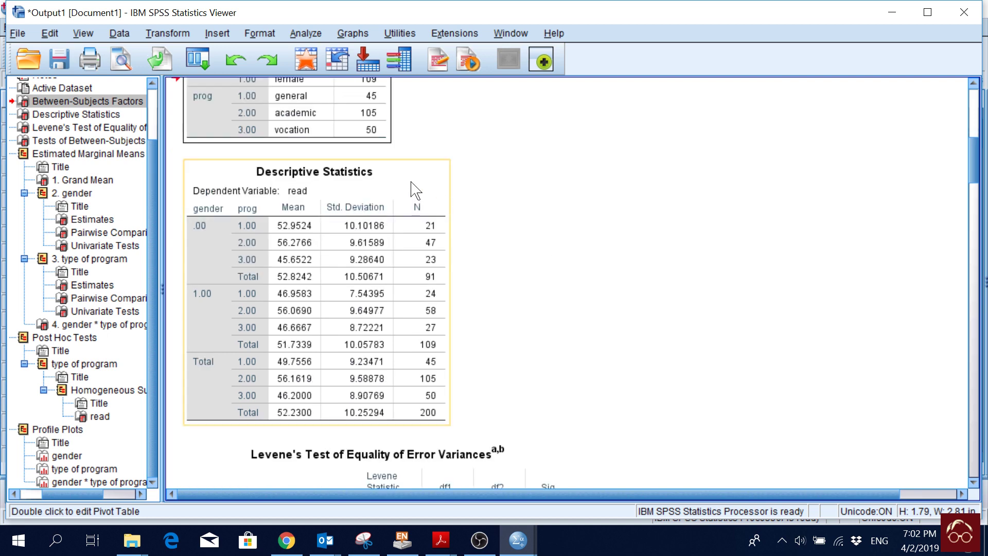
scroll(563, 227, down, 3)
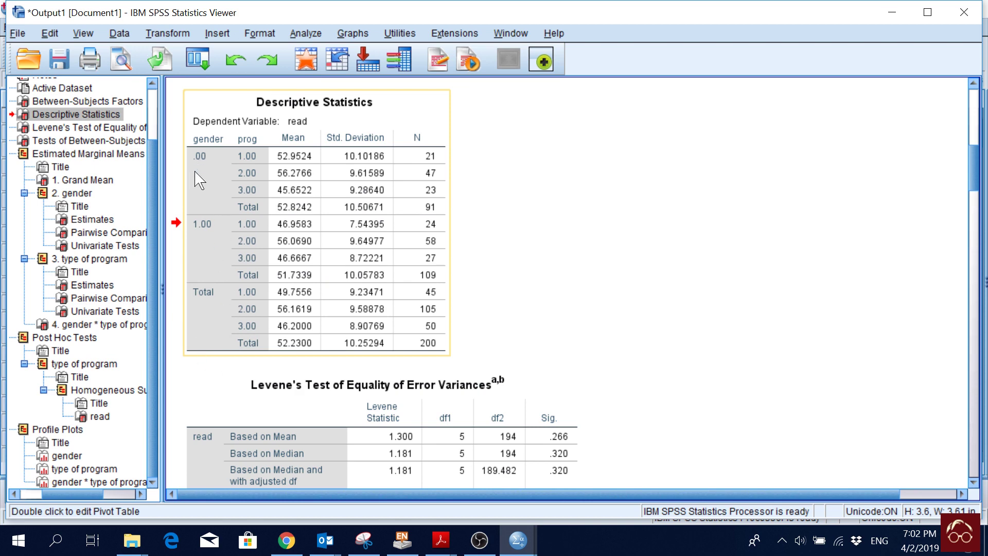
scroll(200, 180, up, 3)
scroll(220, 220, down, 3)
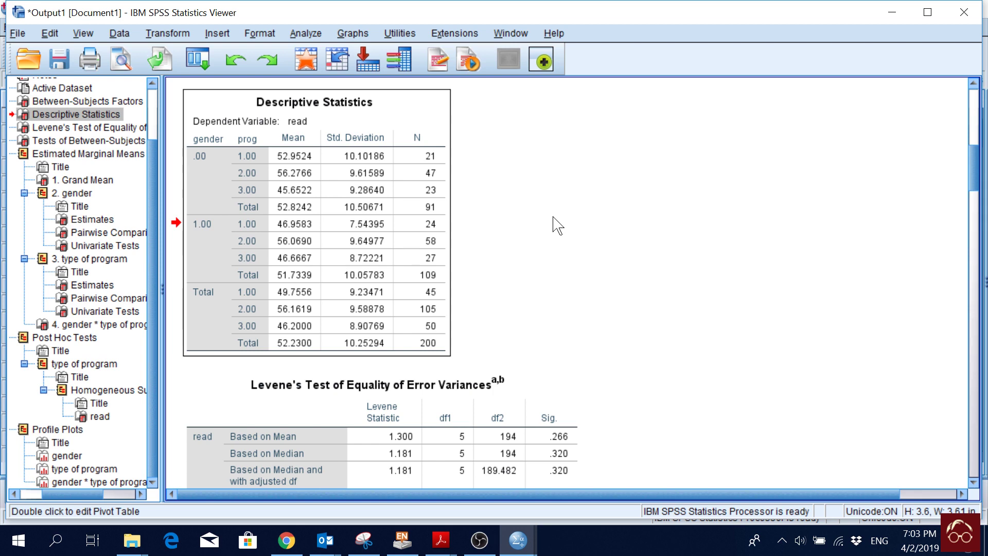
Step: Examine Levene's Test of Equality of Error Variances and the significance and partial eta squared values in the Tests of Between-Subjects Effects
scroll(554, 222, down, 5)
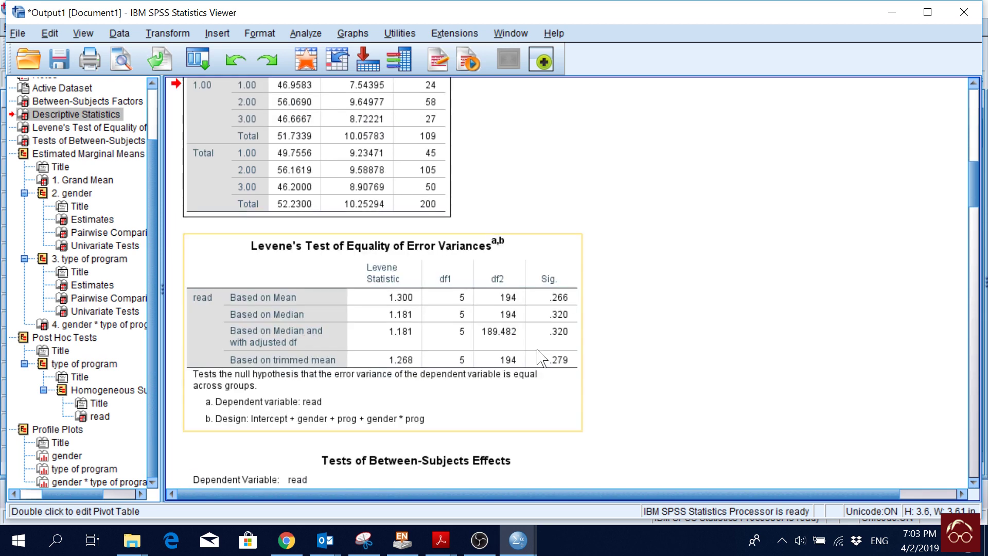
click(558, 267)
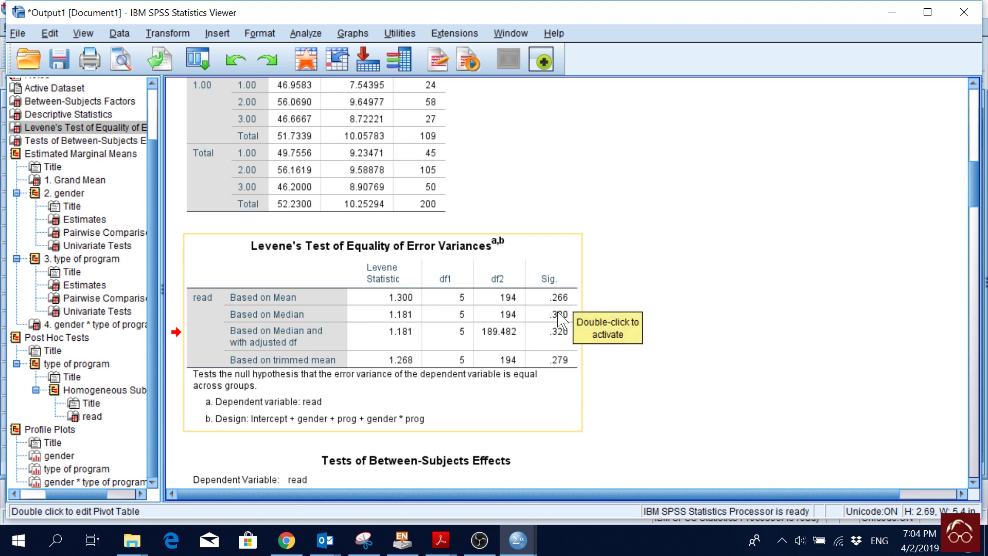
scroll(565, 322, down, 3)
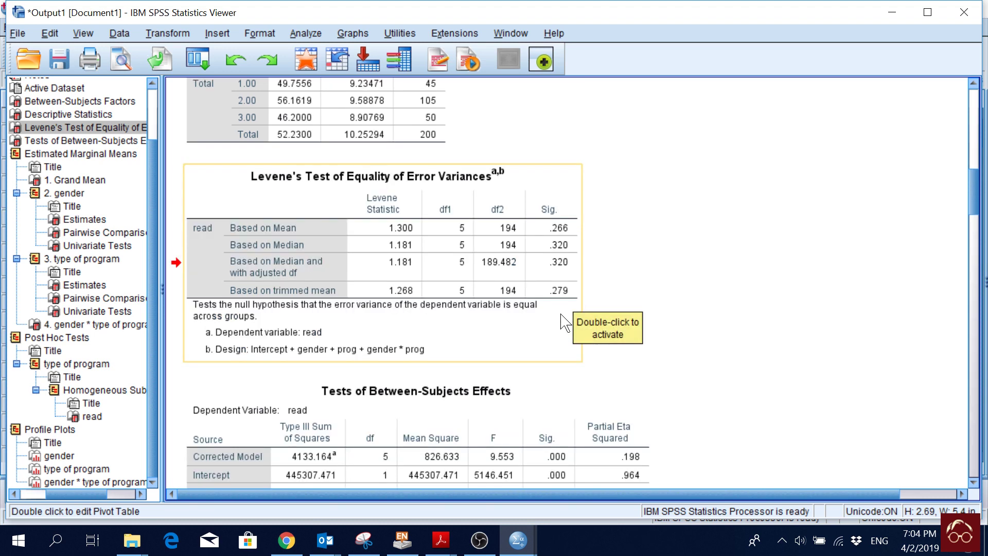
scroll(565, 323, down, 9)
click(599, 187)
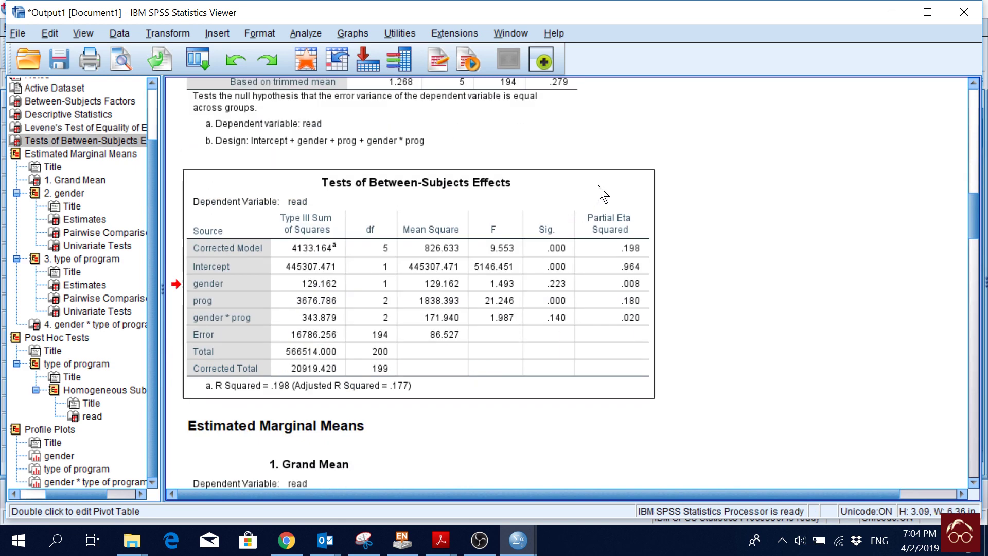
scroll(599, 195, up, 9)
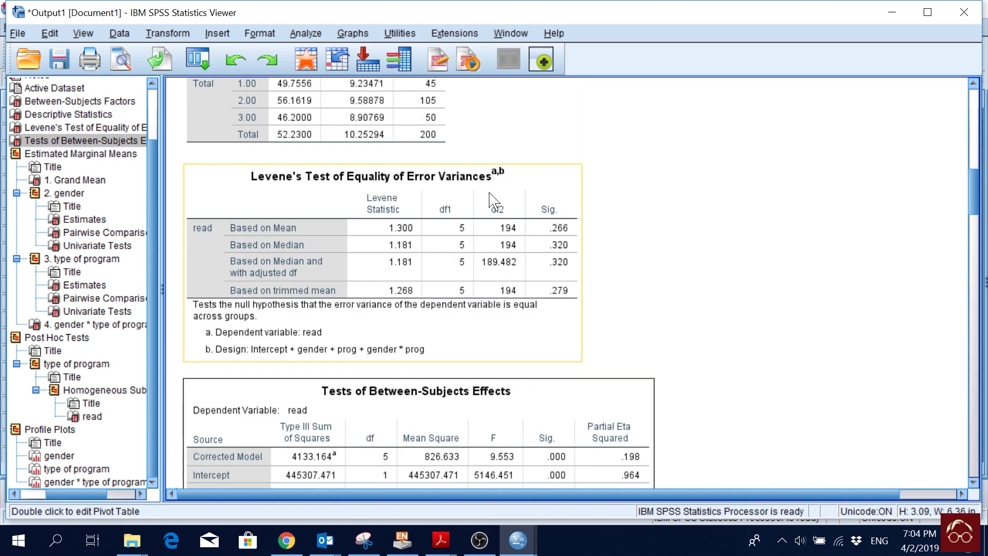
click(533, 195)
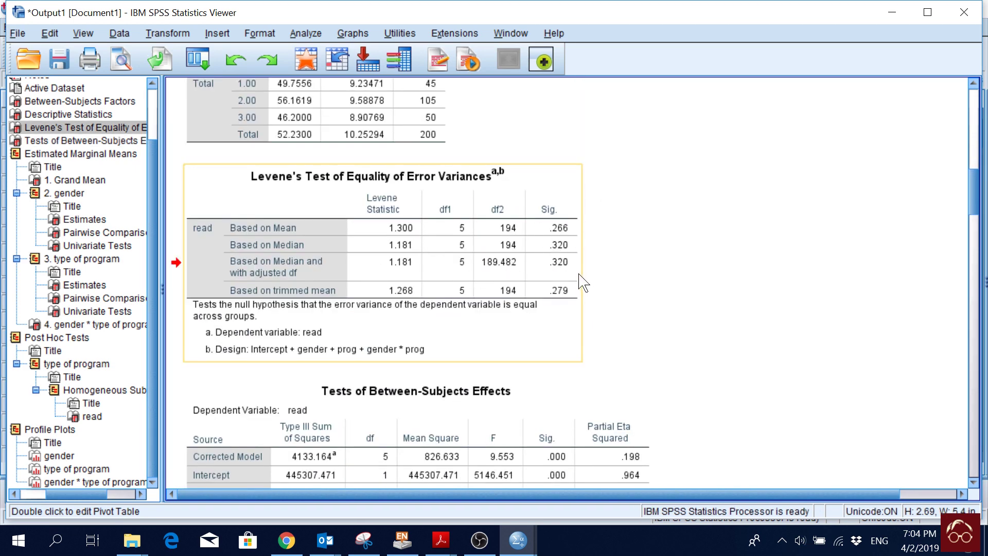
scroll(582, 282, down, 6)
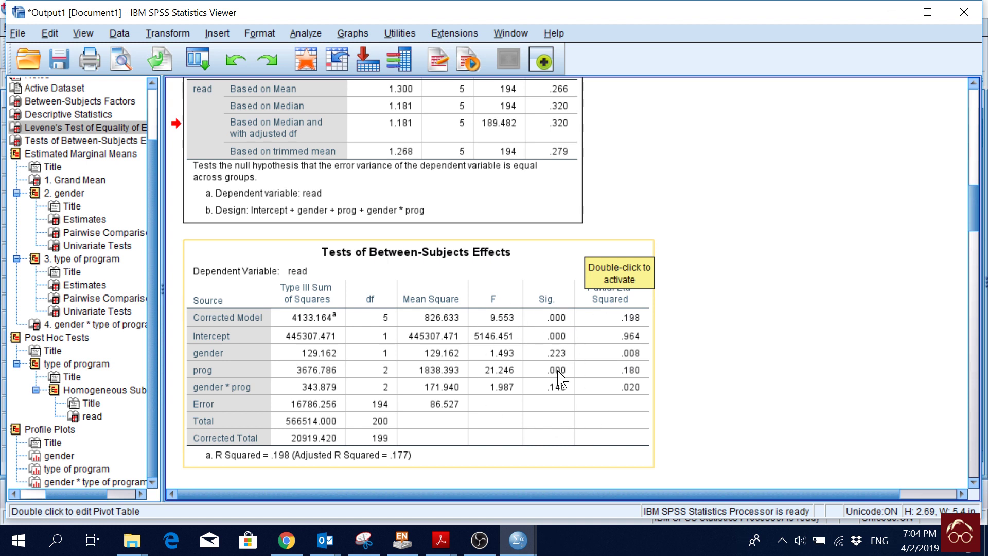
scroll(562, 360, up, 3)
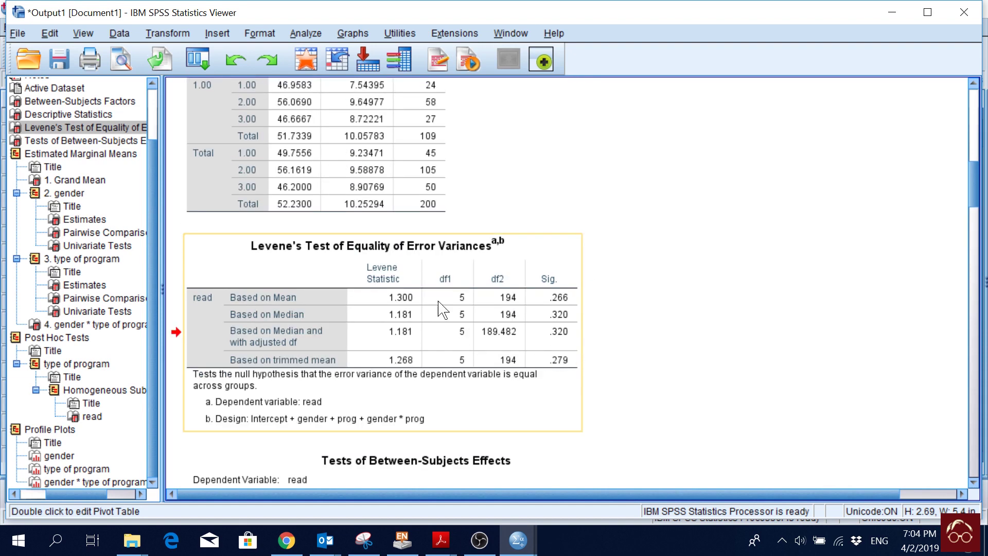
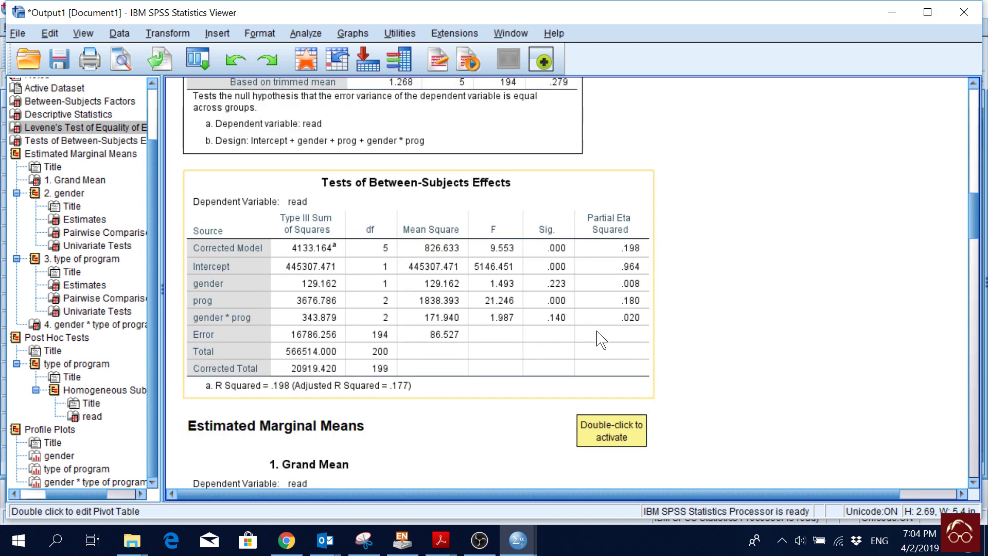
click(576, 201)
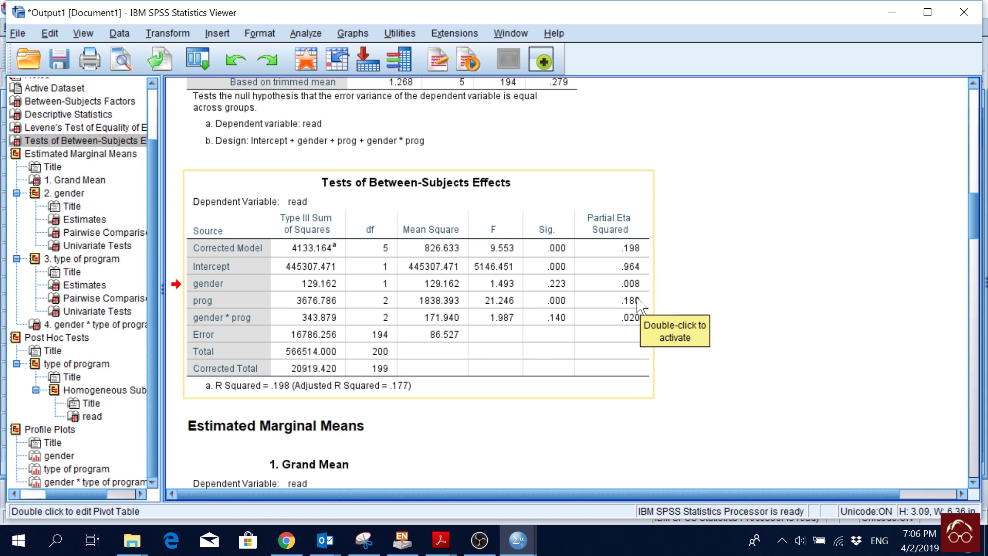
Step: Examine the grand mean and the gender estimates, pairwise comparisons and univariate tests, and compare them with the gender row of the between-subjects effects
scroll(639, 304, down, 3)
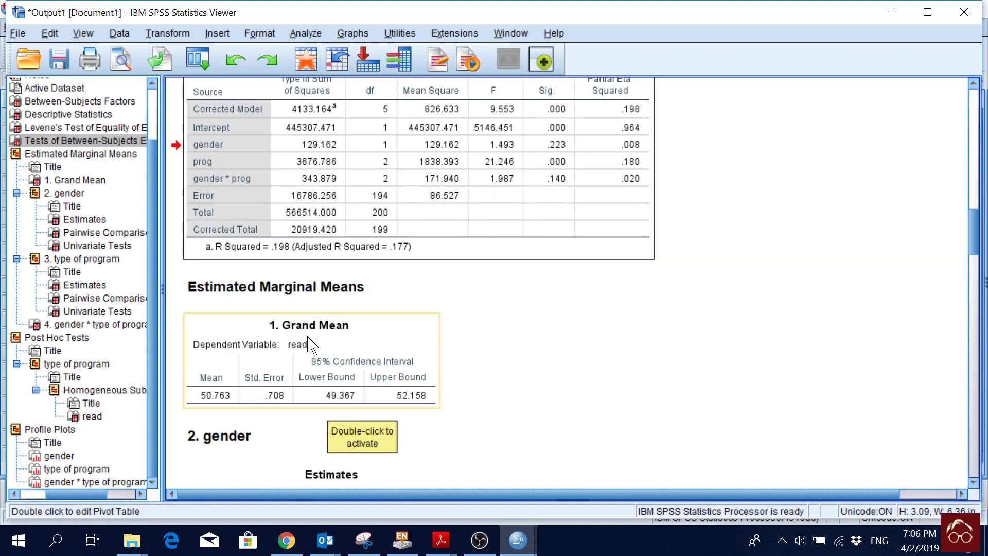
scroll(360, 335, down, 2)
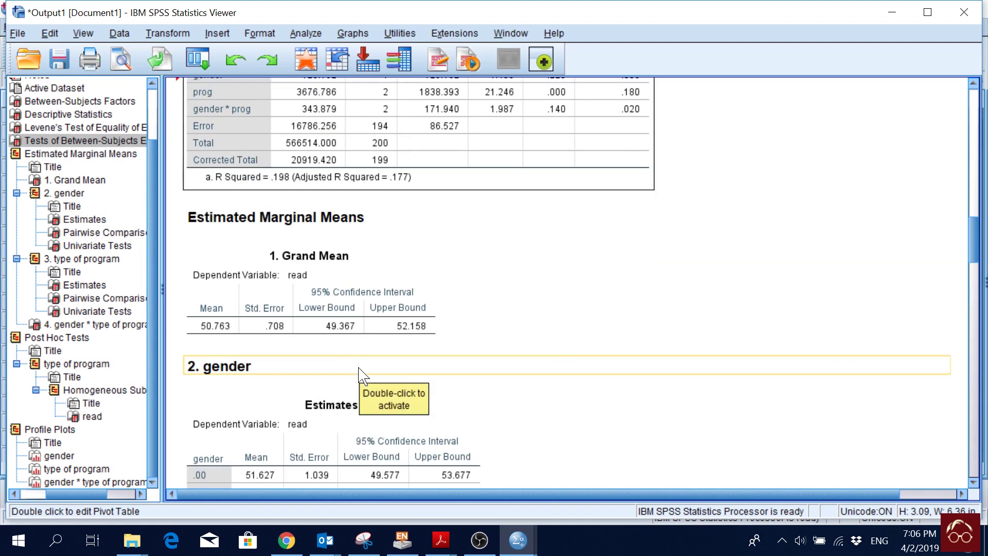
click(363, 269)
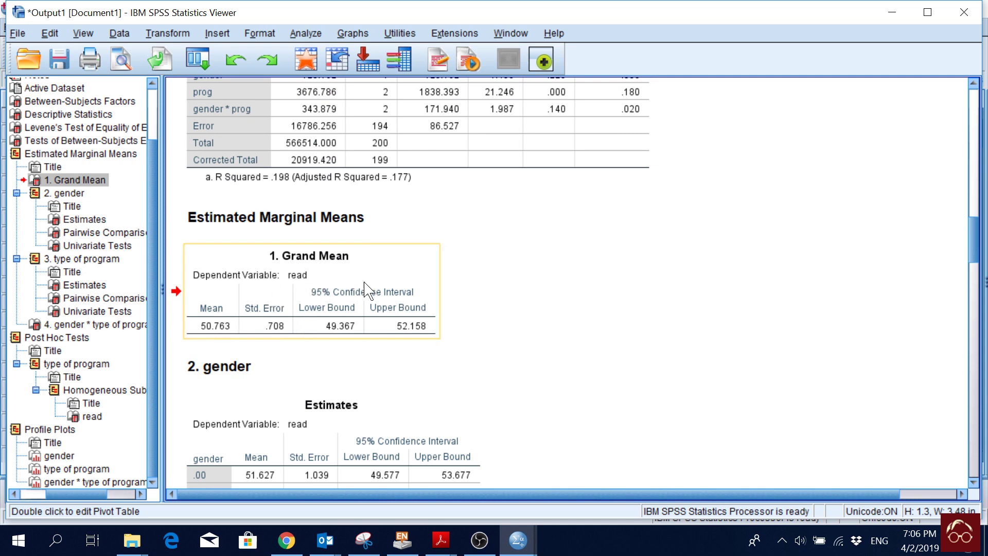
scroll(559, 314, down, 3)
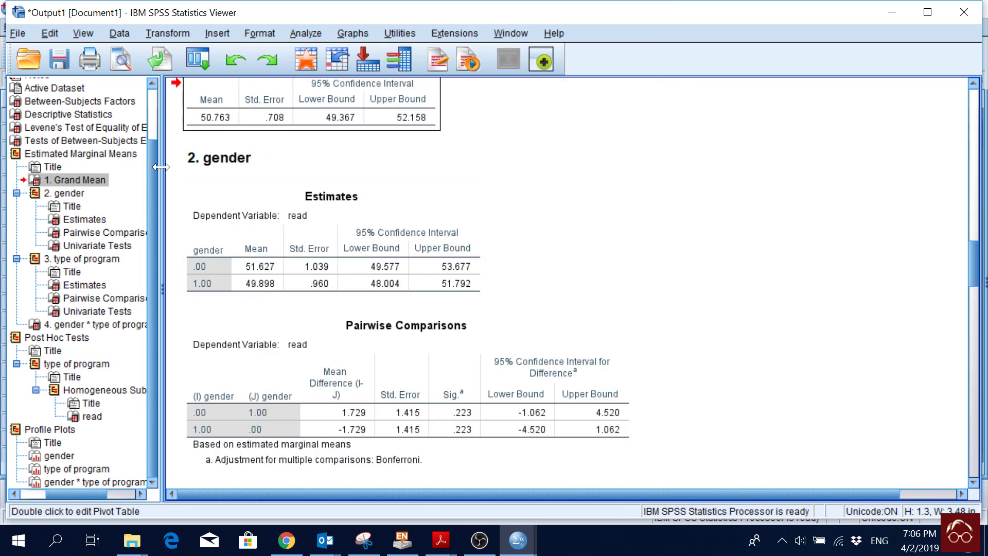
click(230, 163)
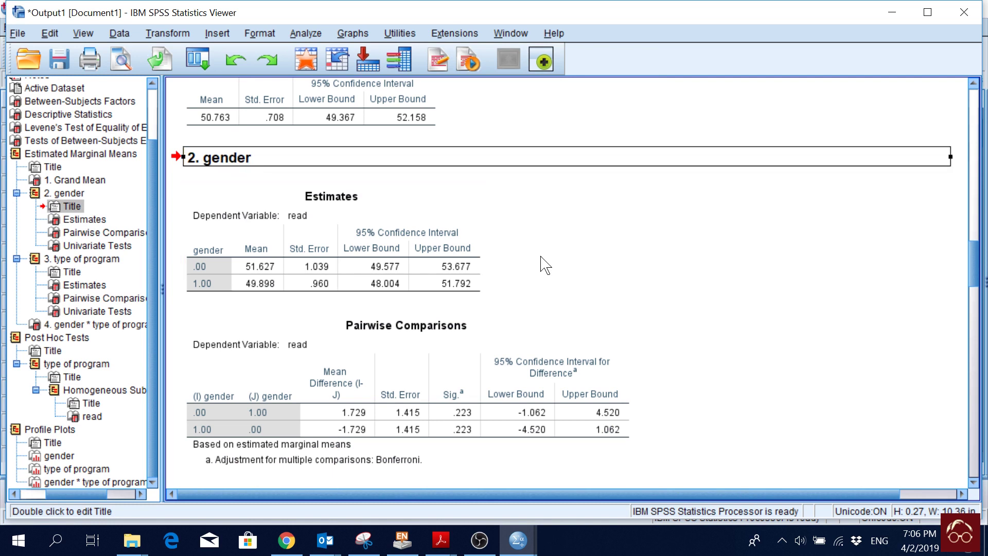
click(432, 252)
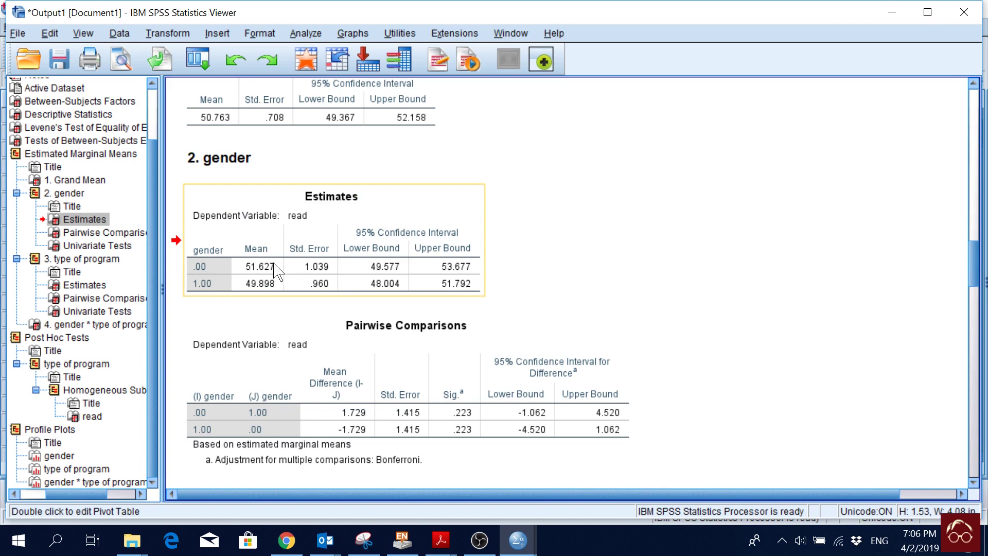
scroll(592, 220, down, 3)
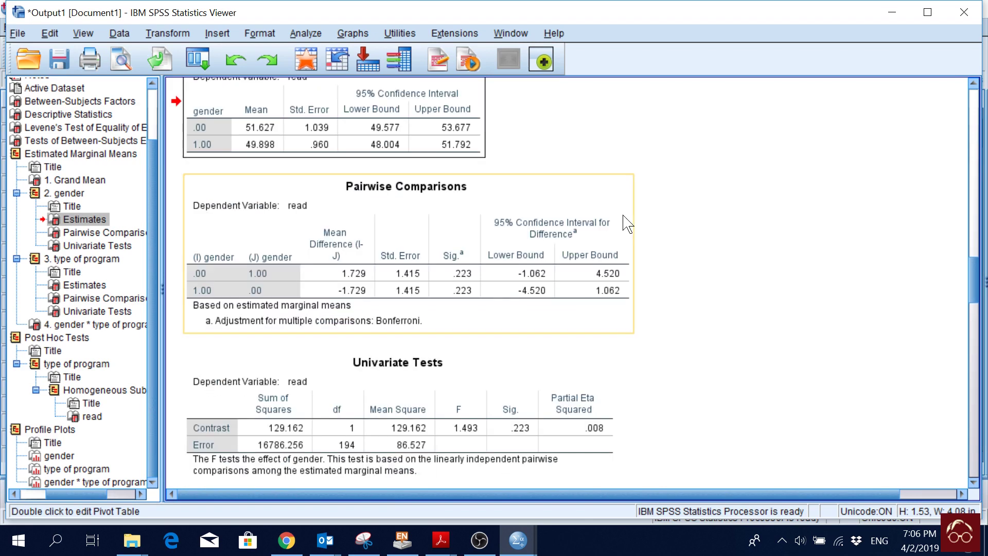
click(587, 205)
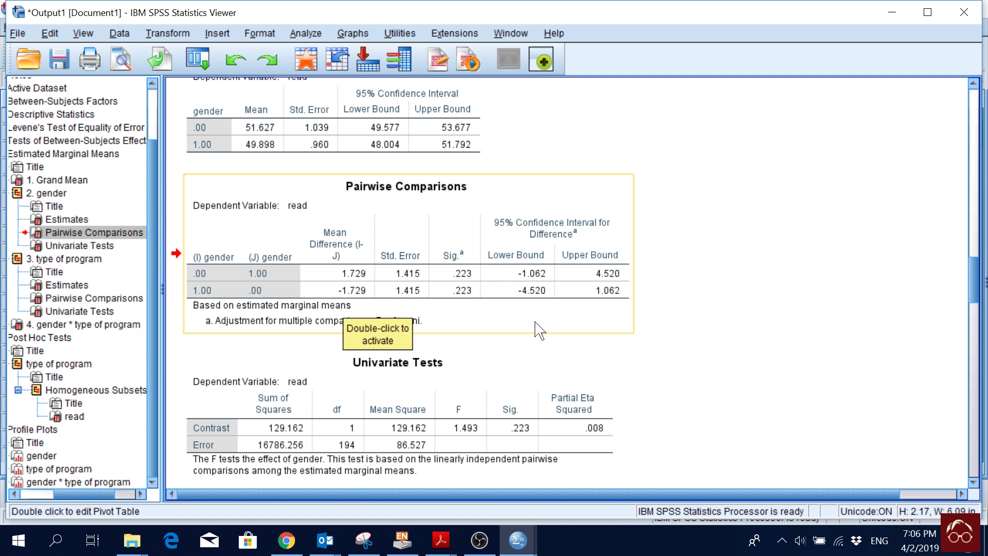
scroll(538, 320, down, 3)
click(602, 296)
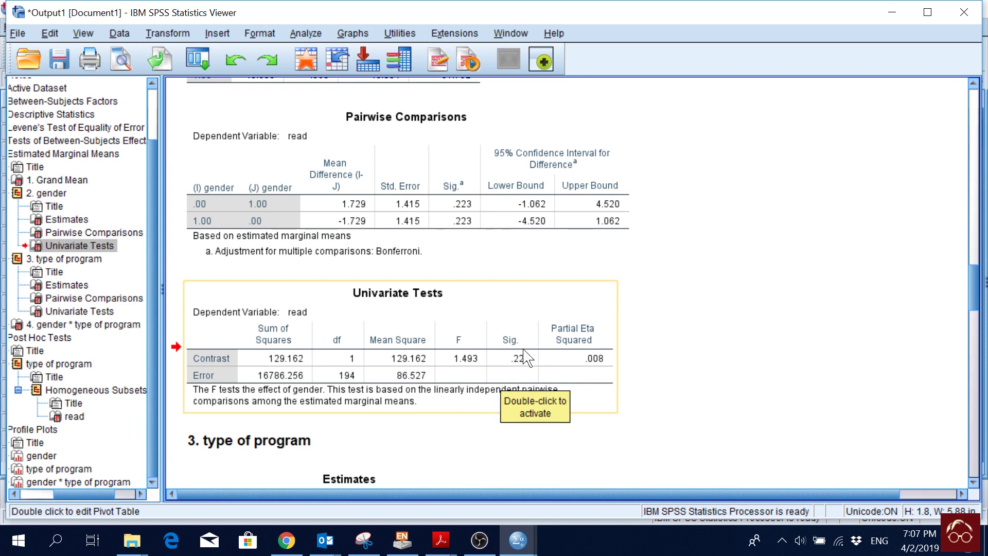
scroll(541, 369, up, 5)
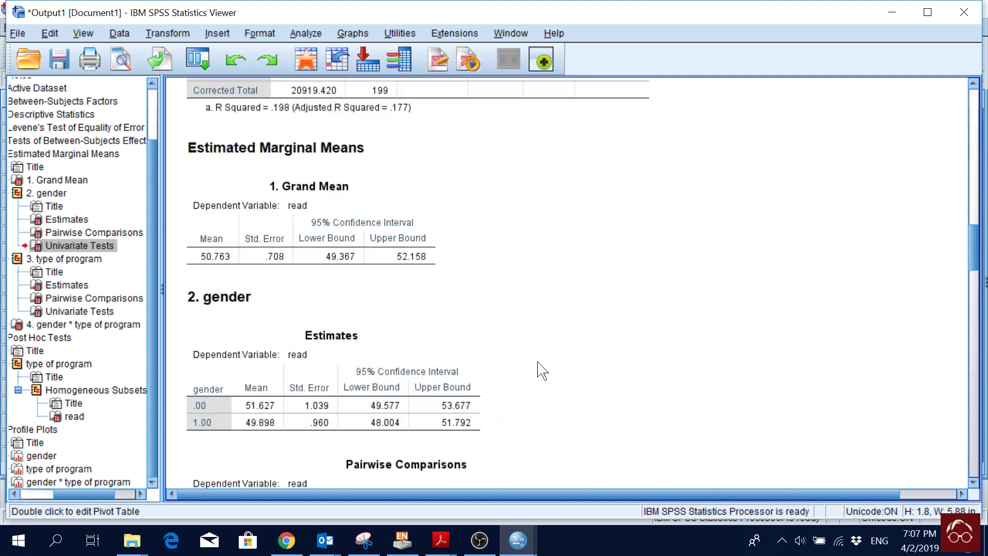
scroll(540, 360, up, 4)
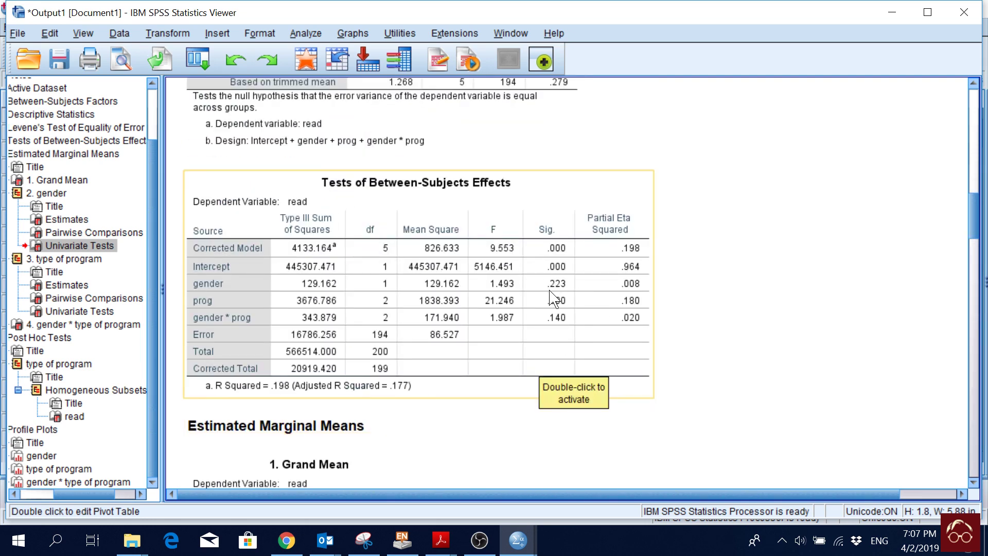
Step: Examine the type of program estimates, Bonferroni pairwise comparisons and univariate tests for read
scroll(553, 298, down, 10)
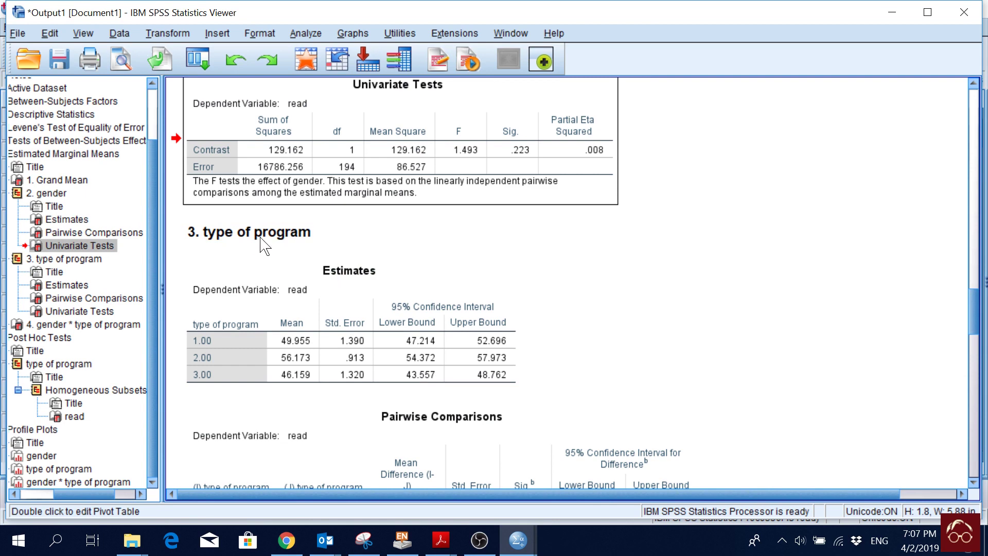
scroll(515, 292, down, 1)
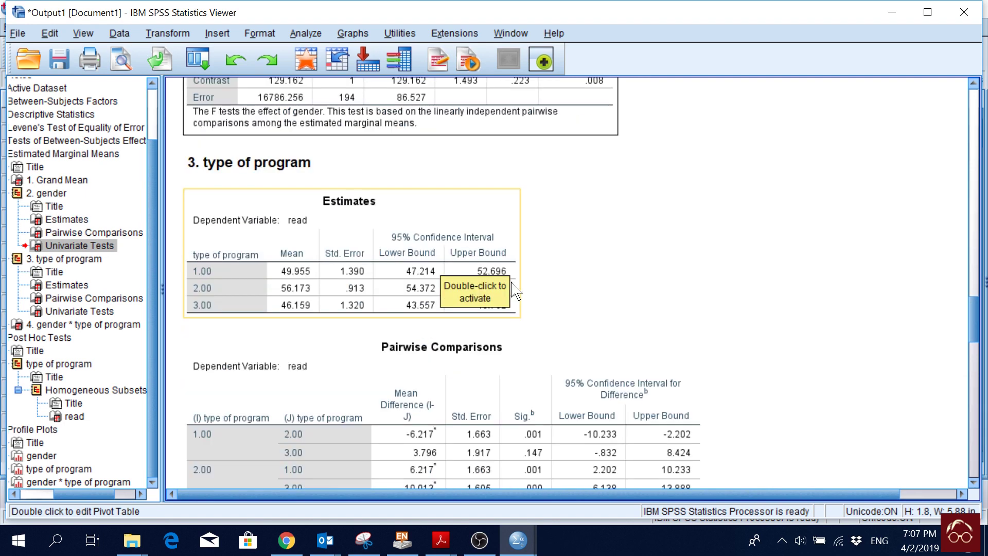
scroll(292, 253, down, 3)
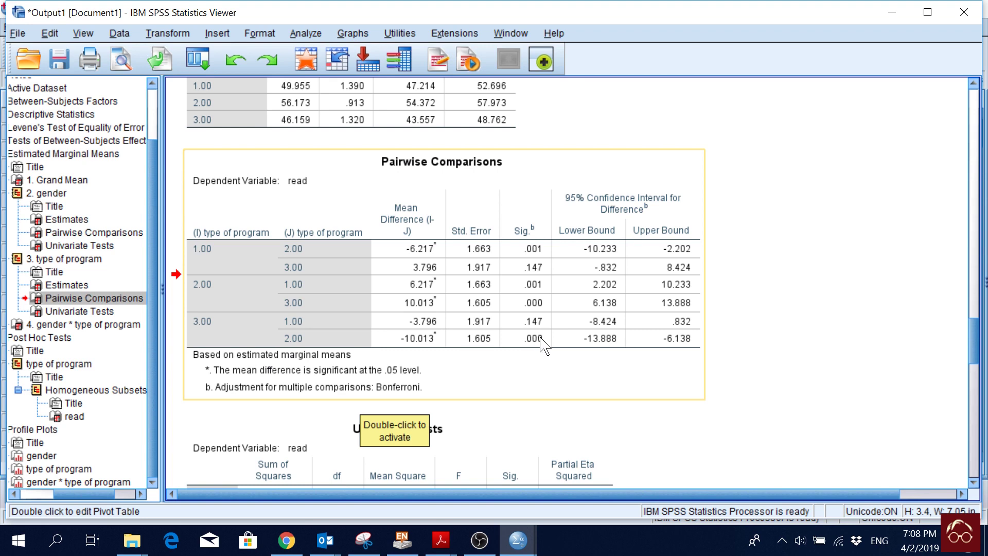
scroll(541, 346, down, 3)
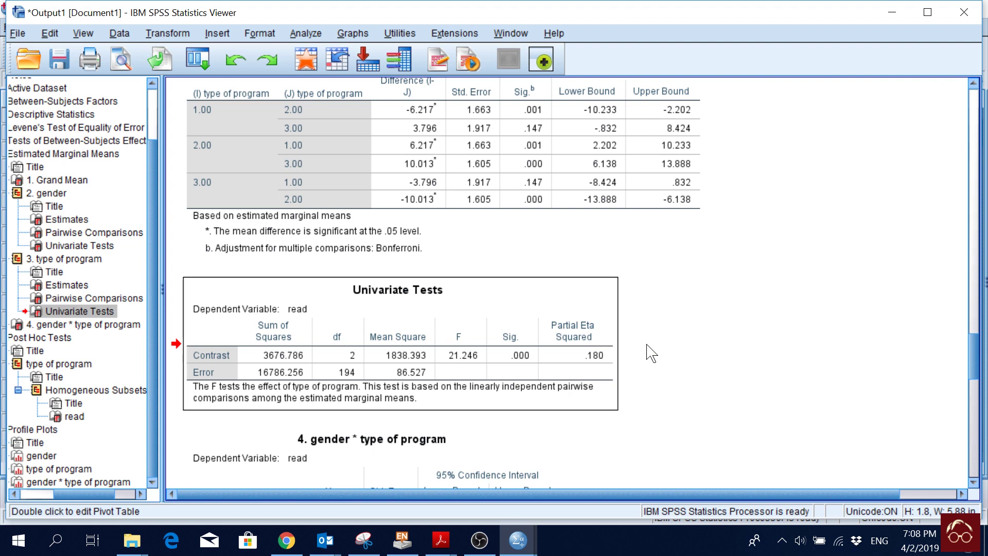
Step: Examine the gender * type of program marginal means and the Ryan-Einot-Gabriel-Welsch homogeneous subsets for type of program
scroll(692, 335, down, 5)
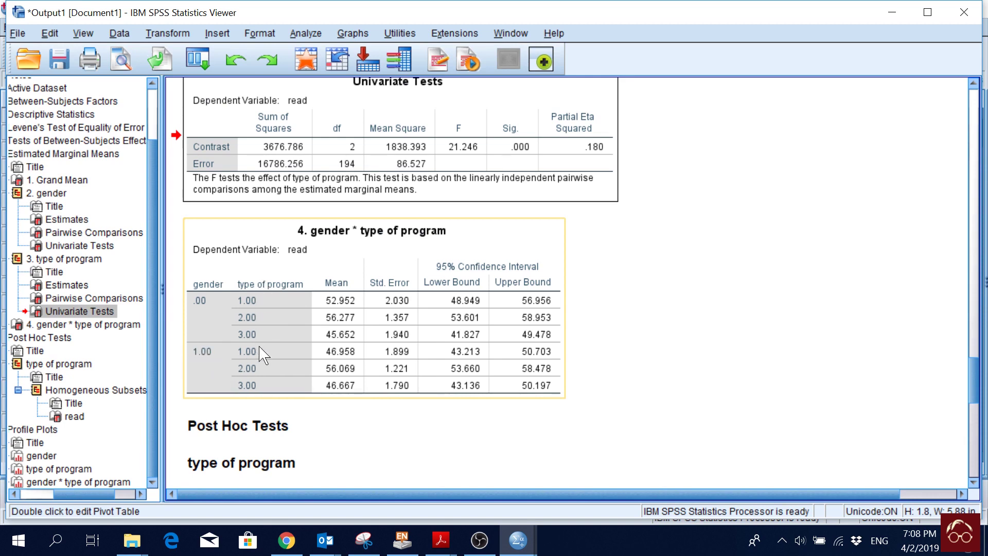
scroll(507, 360, down, 3)
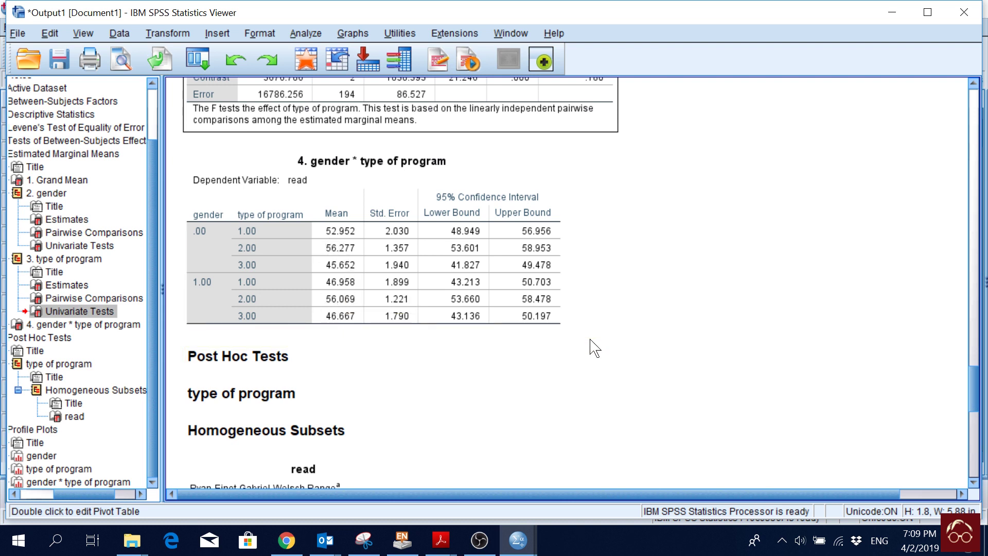
scroll(607, 332, down, 5)
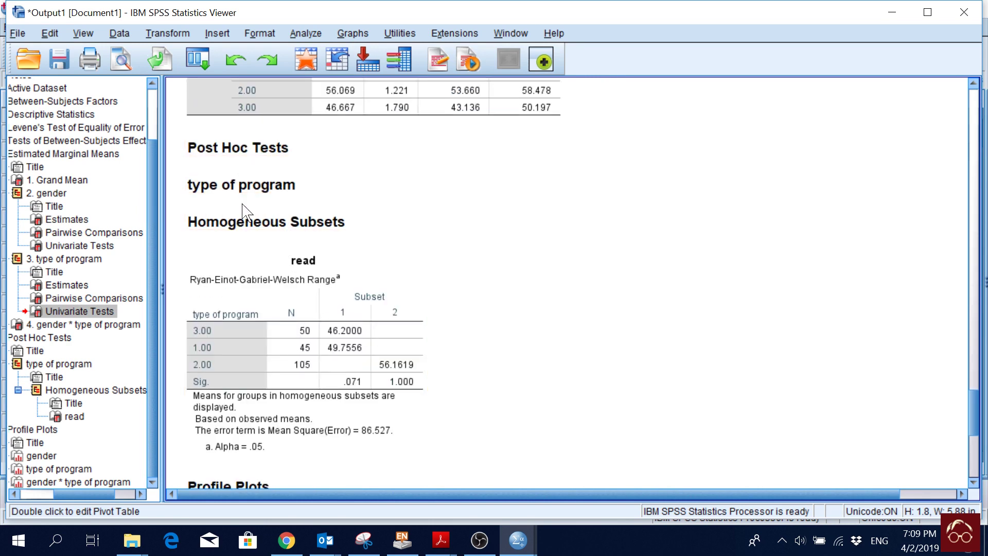
scroll(335, 236, down, 2)
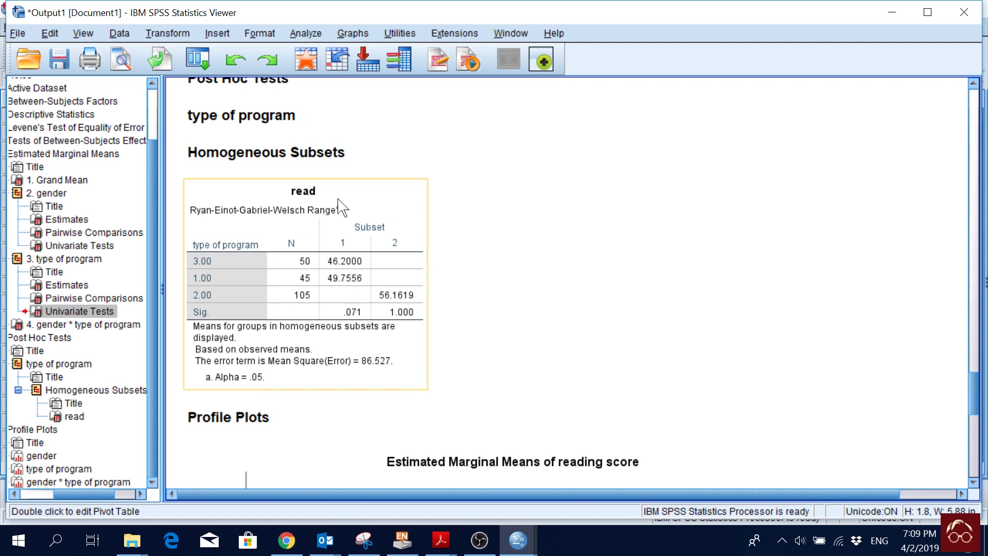
click(404, 205)
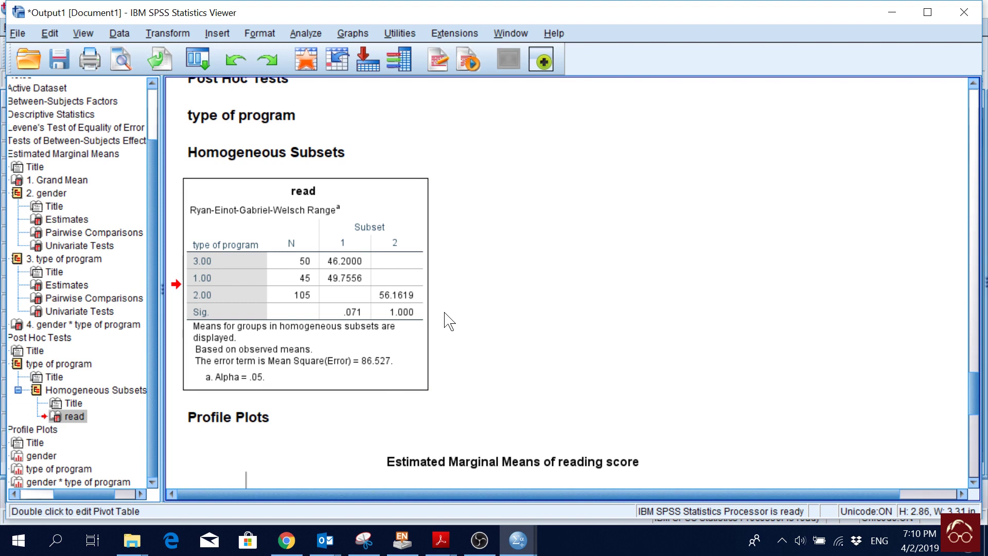
Step: Examine the profile plots of estimated marginal means of reading score for gender, type of program and their interaction
scroll(446, 322, down, 5)
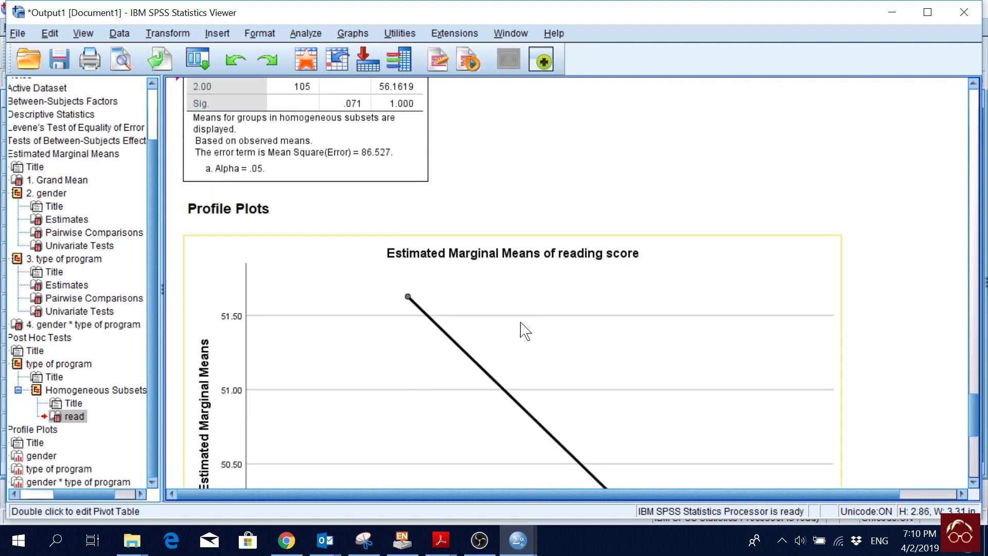
scroll(525, 329, down, 2)
scroll(679, 216, down, 4)
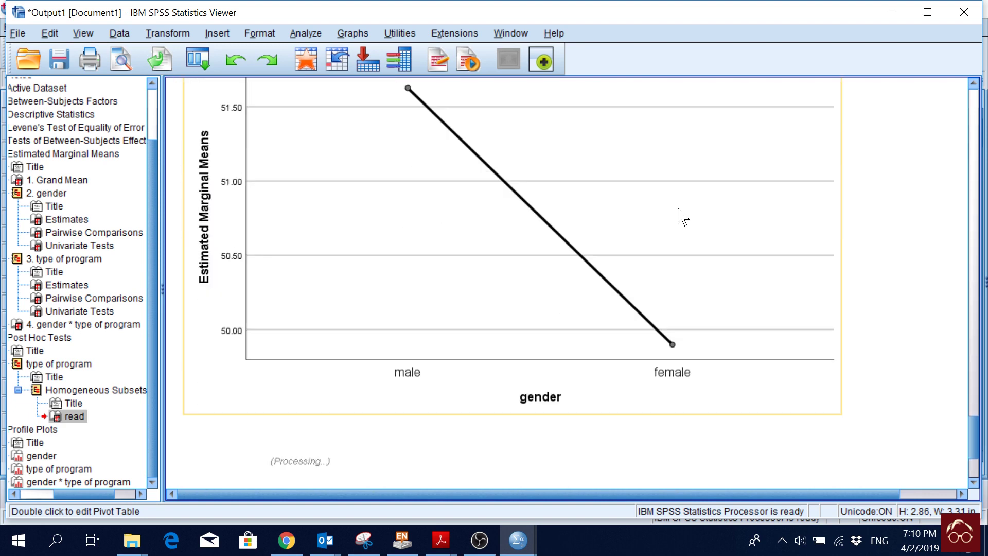
scroll(682, 375, up, 2)
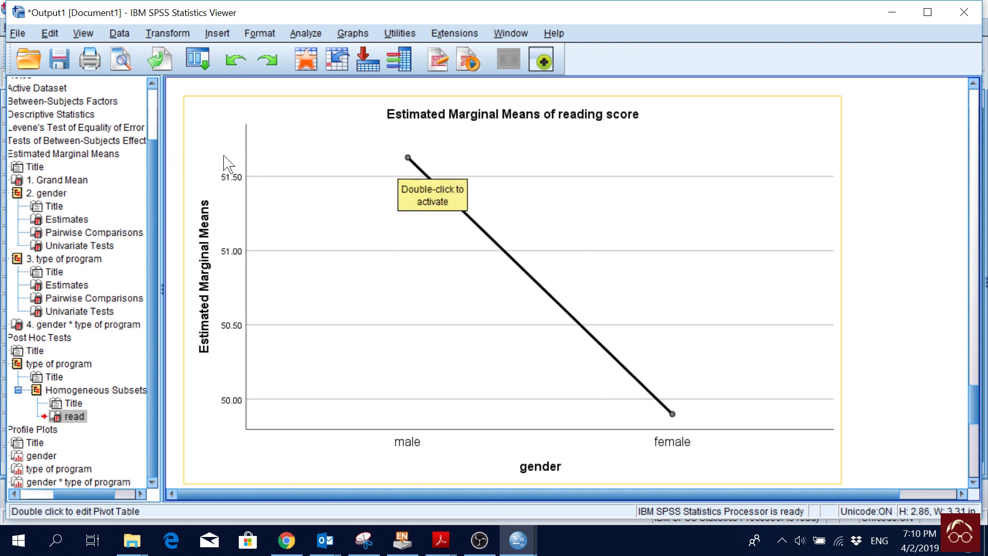
scroll(315, 276, down, 7)
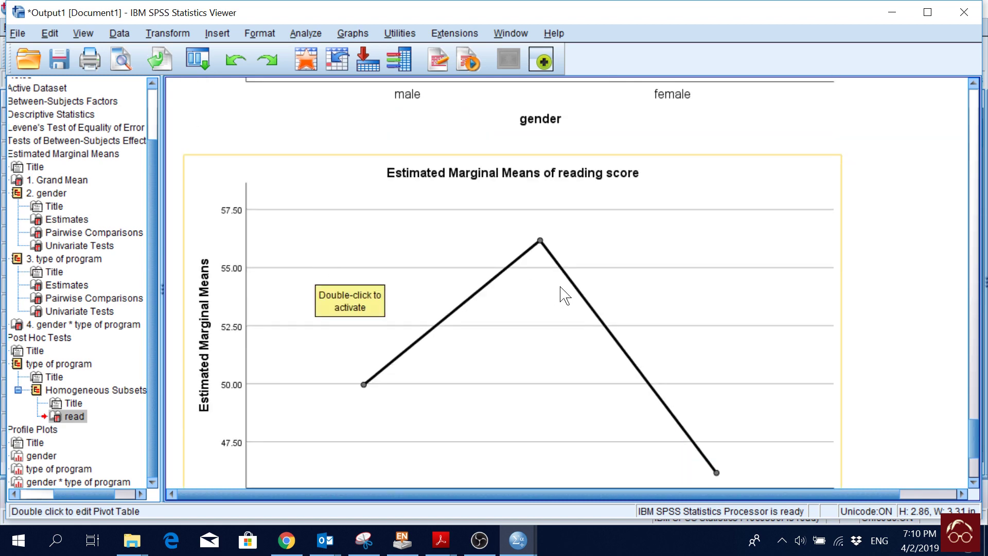
scroll(552, 285, down, 5)
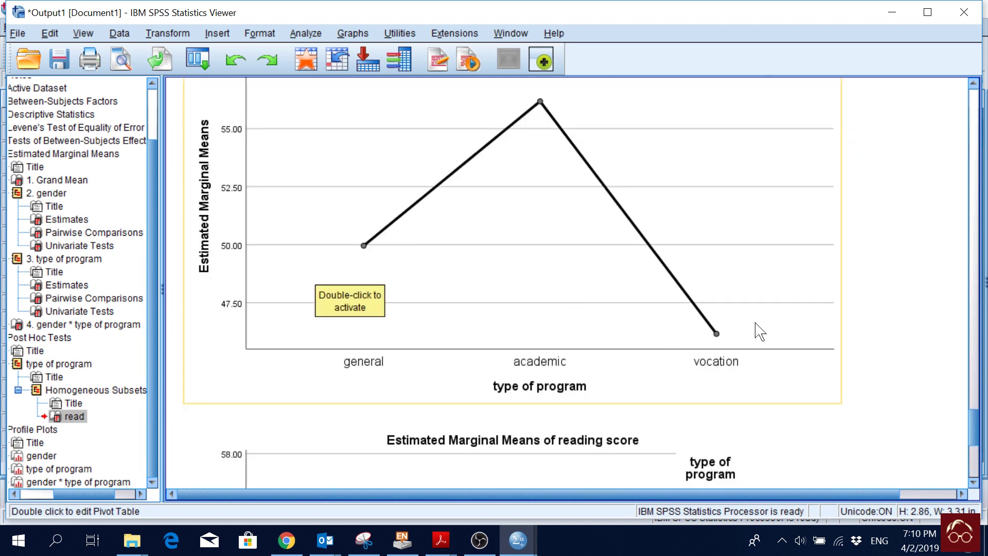
scroll(749, 335, up, 3)
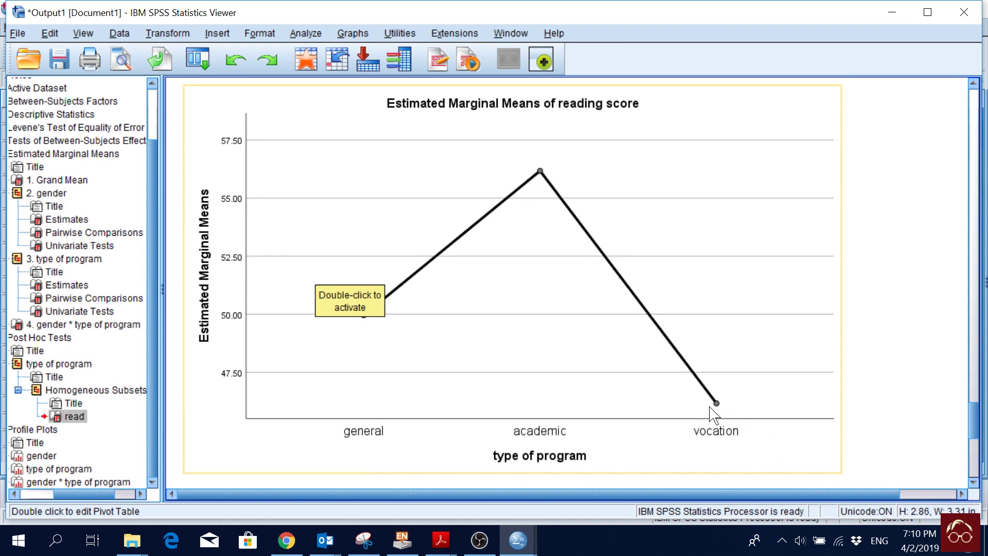
scroll(719, 410, down, 8)
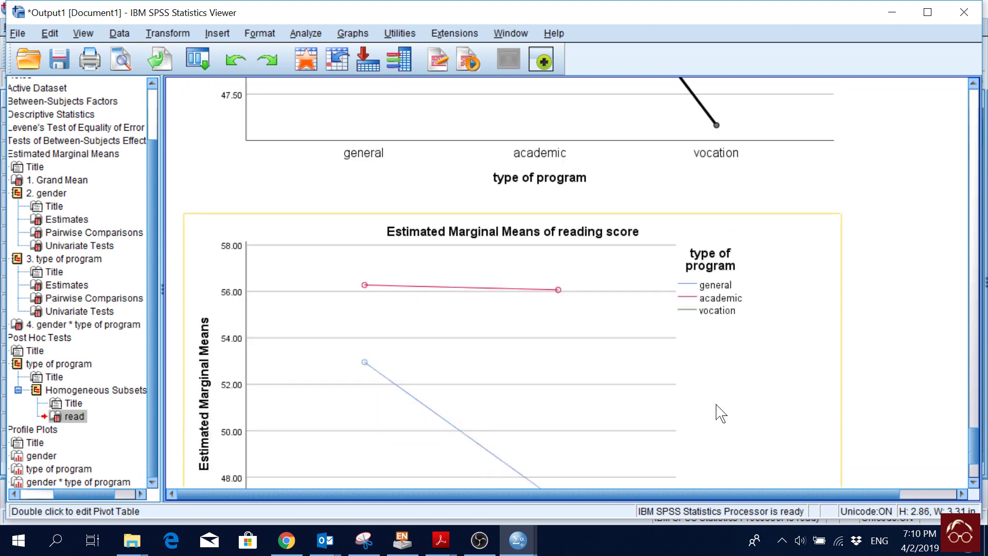